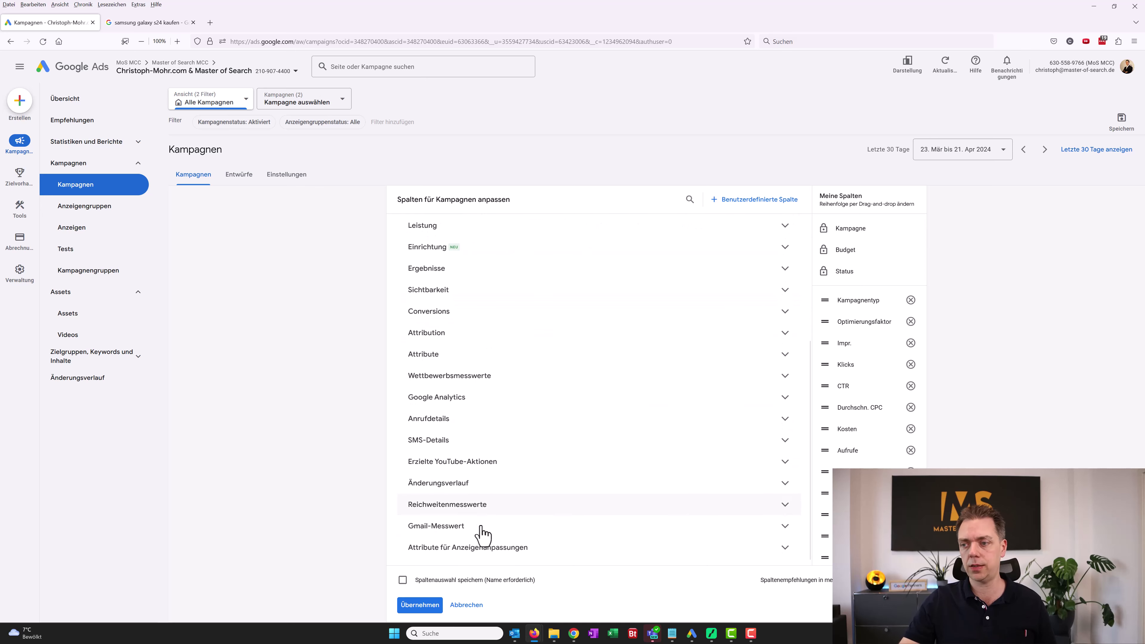
# Discard the campaign column customisation and open the Suchbegriffe report for all campaigns.
pyautogui.click(466, 604)
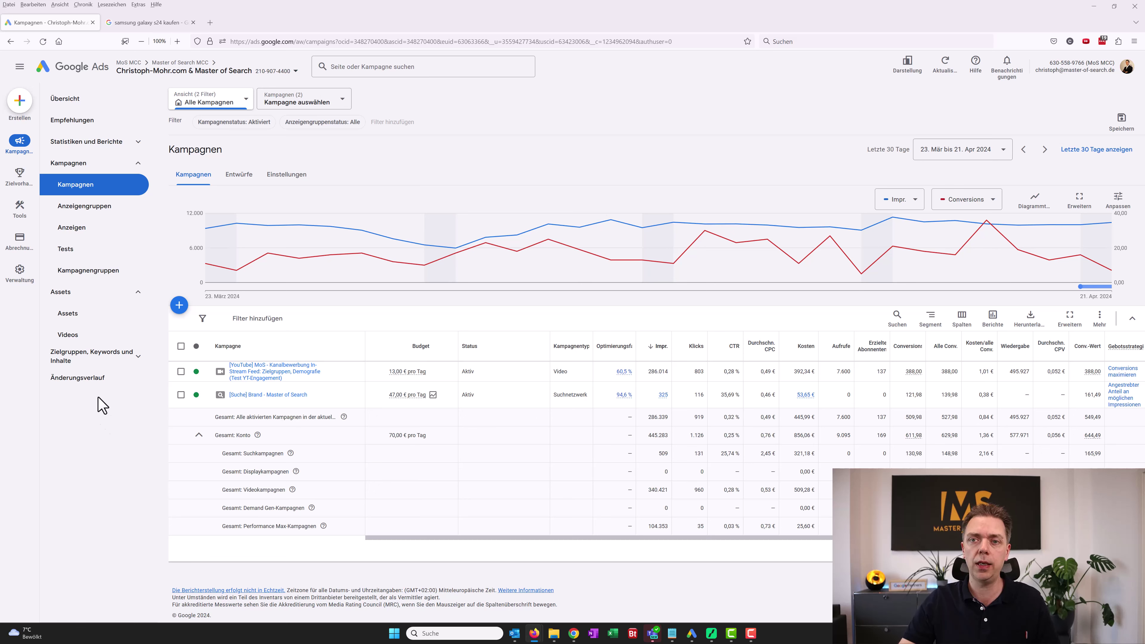
pyautogui.click(96, 141)
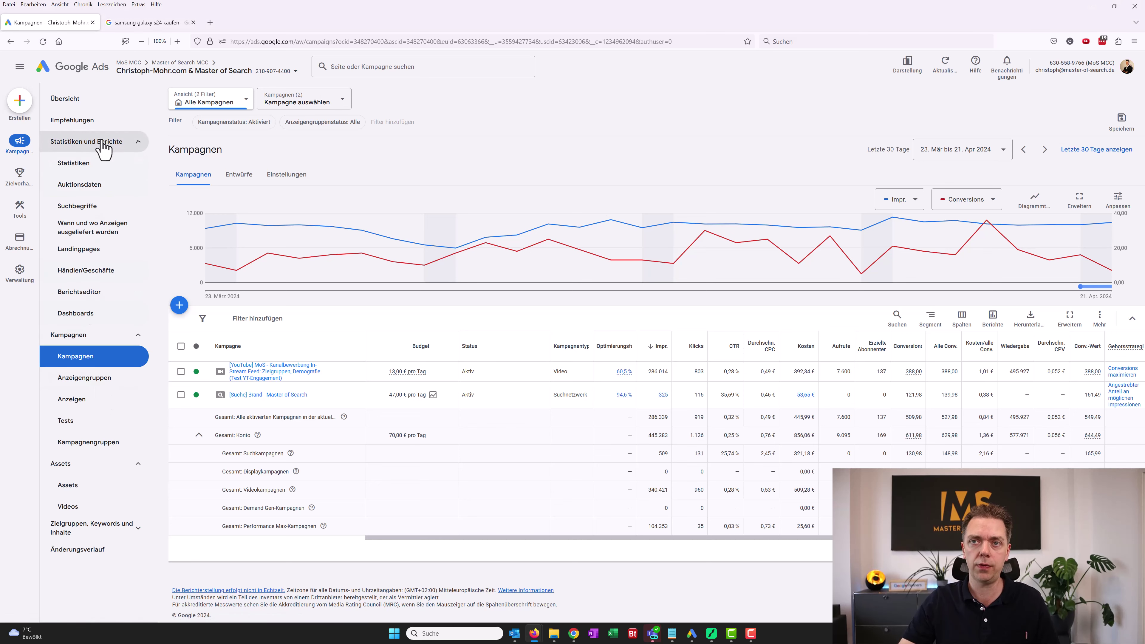
pyautogui.click(92, 206)
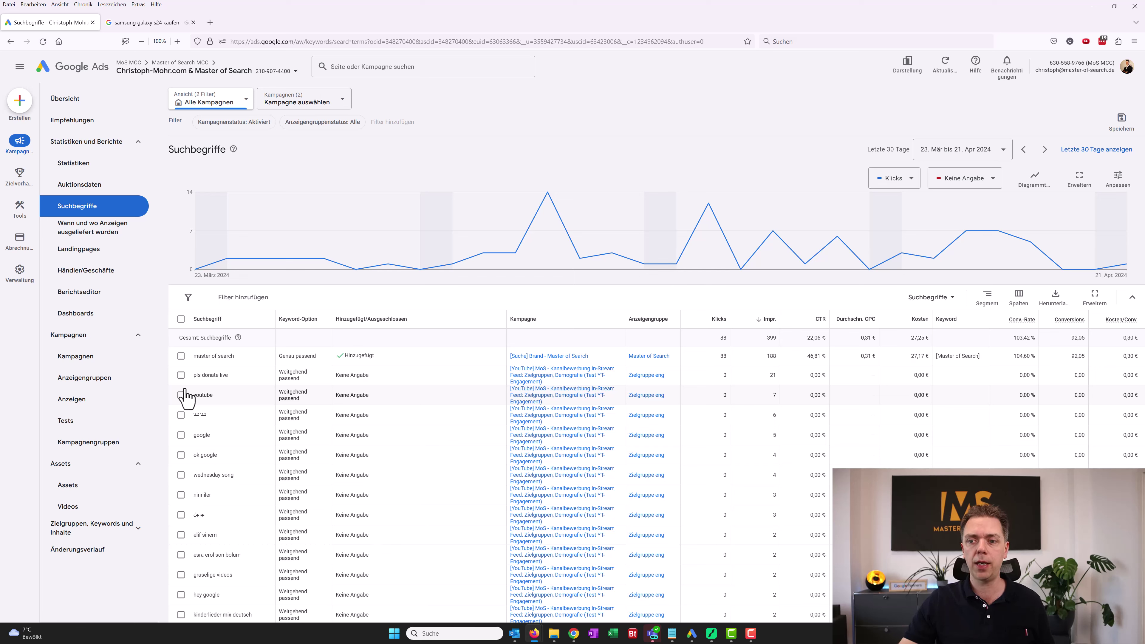
pyautogui.click(180, 535)
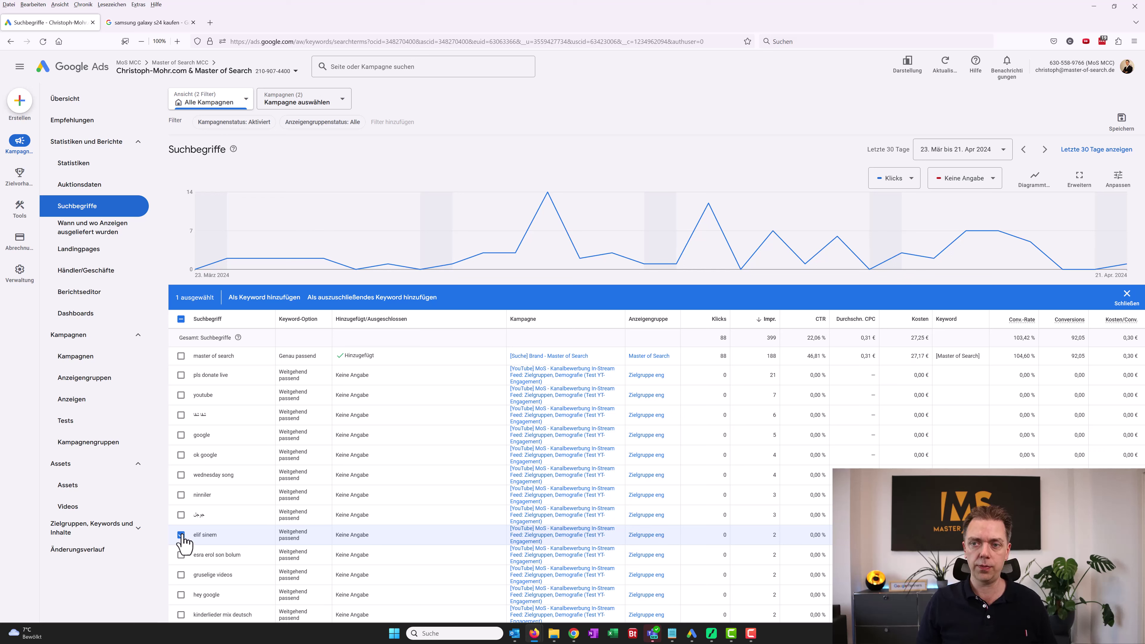
pyautogui.click(181, 375)
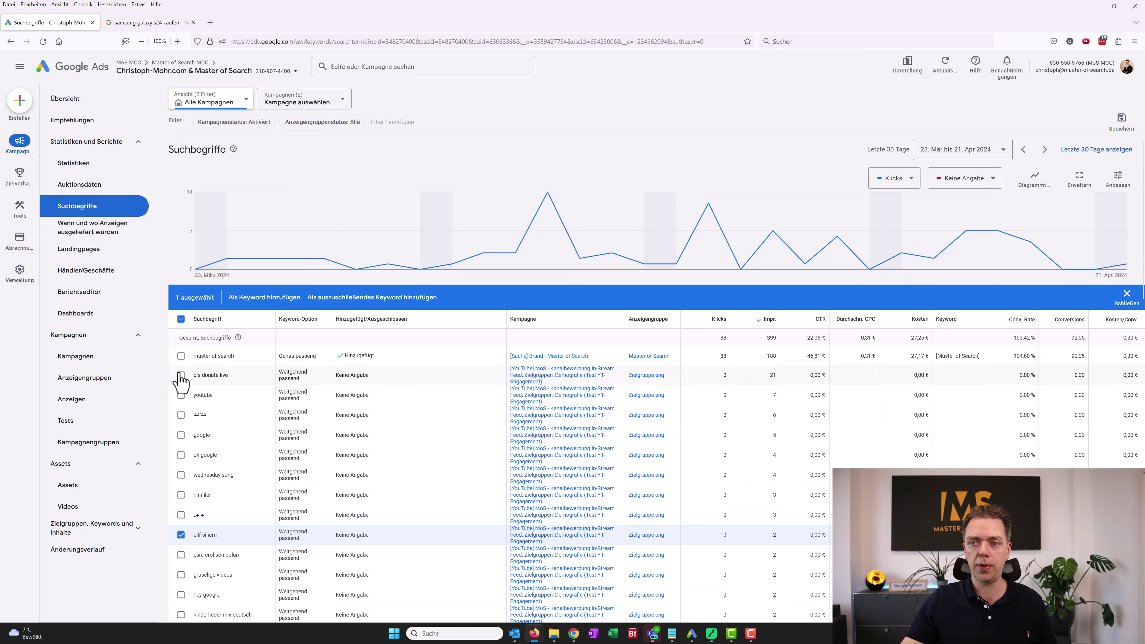
pyautogui.click(181, 414)
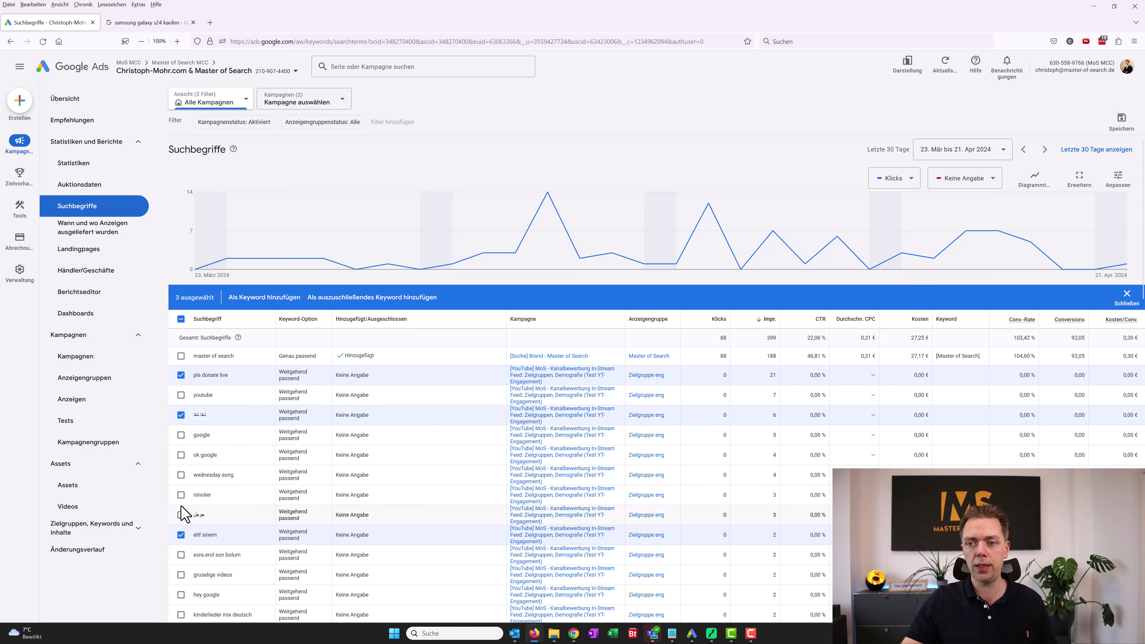
pyautogui.click(180, 474)
pyautogui.click(181, 494)
pyautogui.click(181, 514)
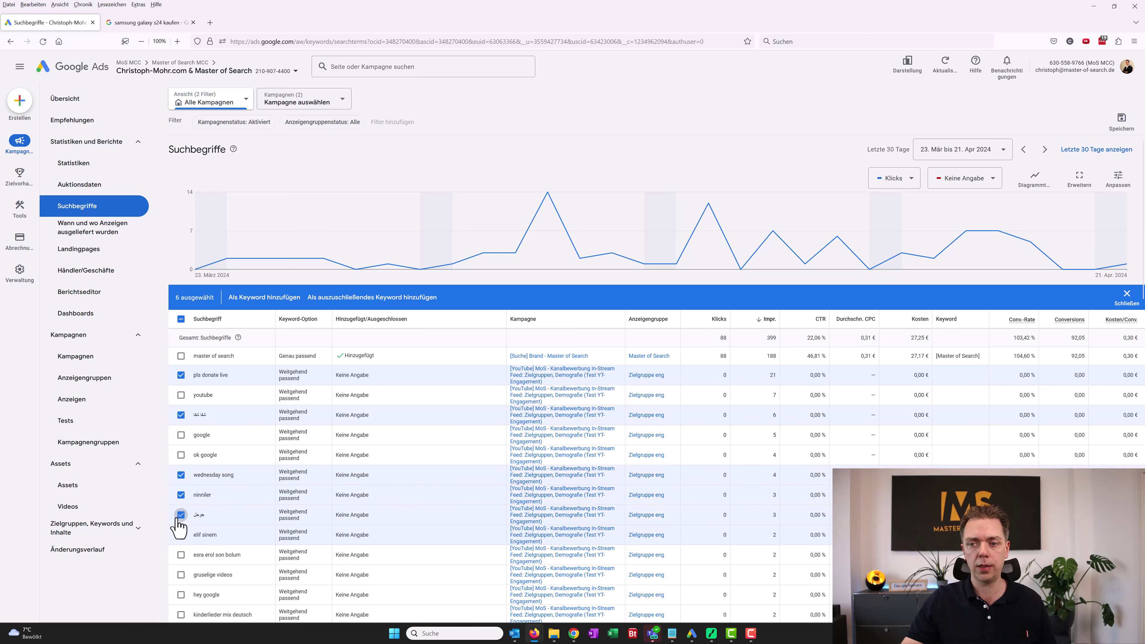
pyautogui.click(181, 554)
pyautogui.click(181, 575)
pyautogui.click(180, 594)
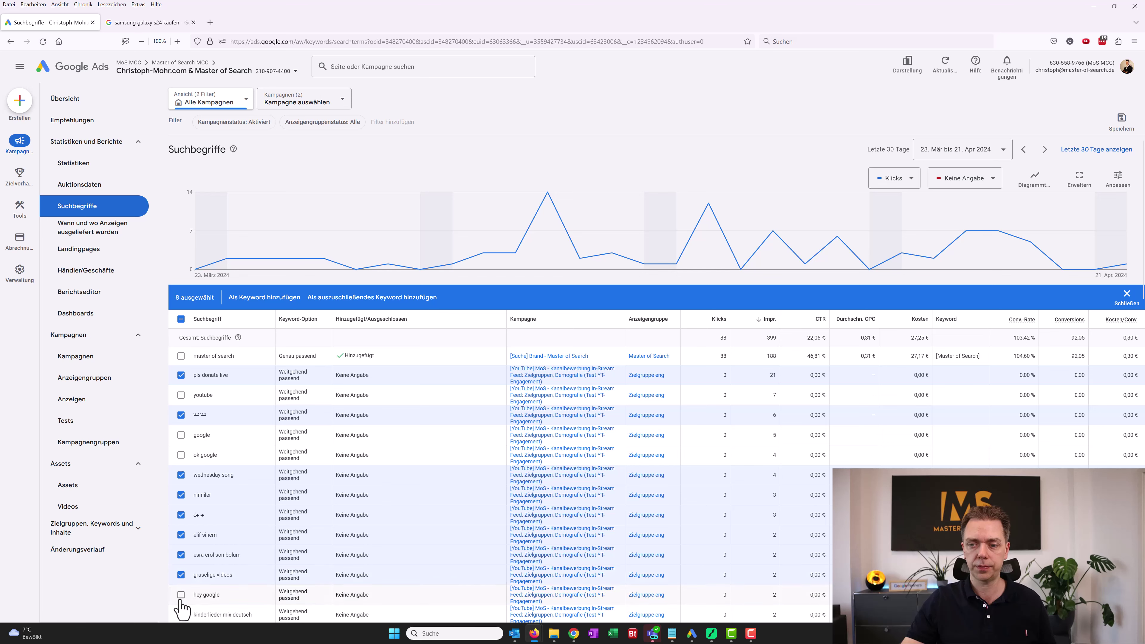
# Select ten unsuitable search terms, from pls donate live through kinderlieder mix deutsch, leaving out youtube, google and ok google.
pyautogui.keyDown('shift'); pyautogui.click(180, 474); pyautogui.keyUp('shift')
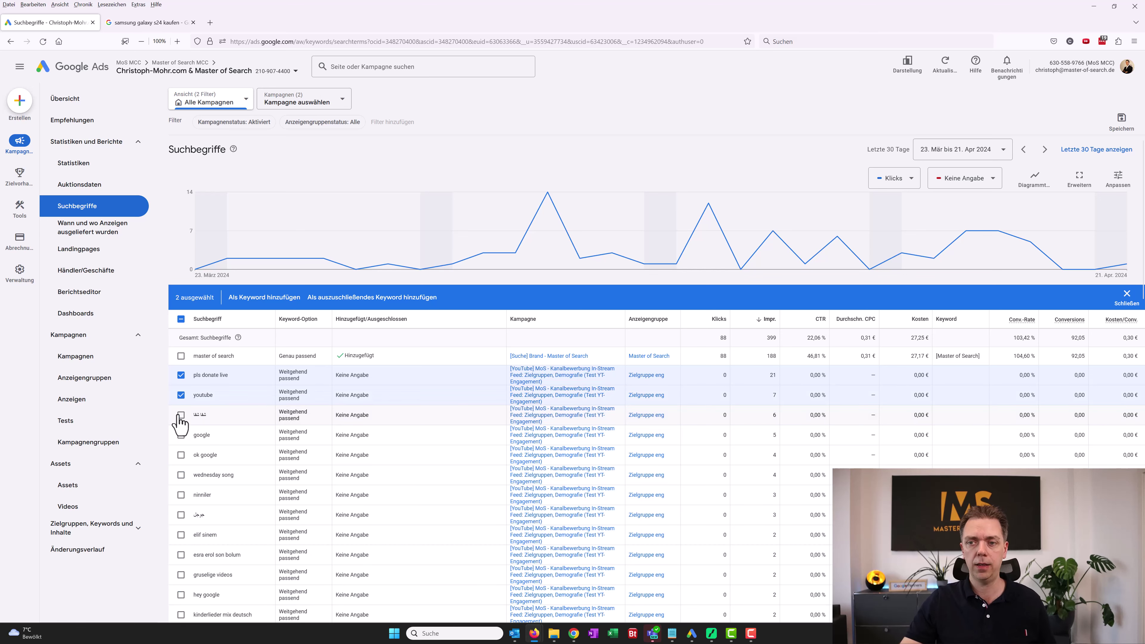
pyautogui.click(181, 414)
pyautogui.click(180, 395)
pyautogui.click(180, 394)
pyautogui.click(181, 415)
pyautogui.click(181, 475)
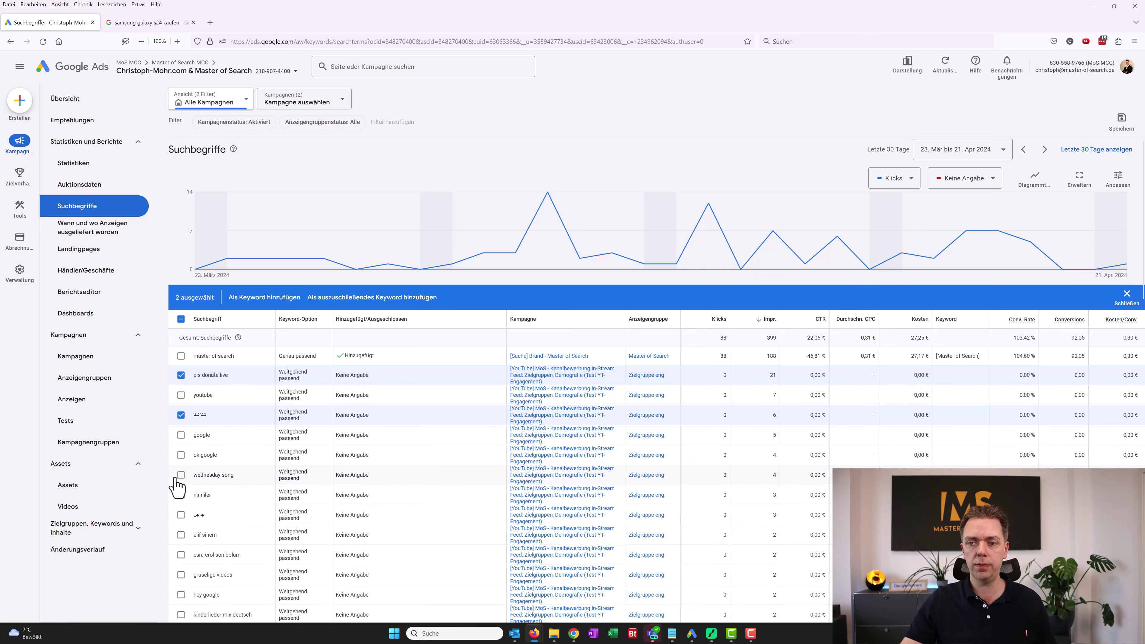
pyautogui.click(180, 495)
pyautogui.click(181, 515)
pyautogui.click(181, 534)
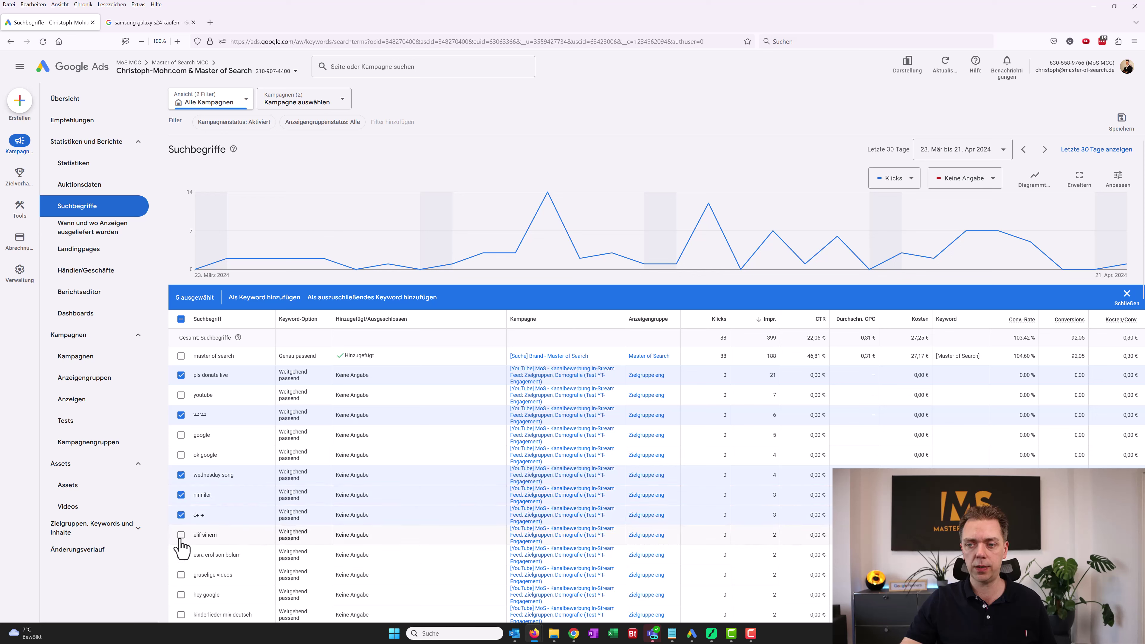
pyautogui.click(181, 554)
pyautogui.click(180, 574)
pyautogui.click(180, 614)
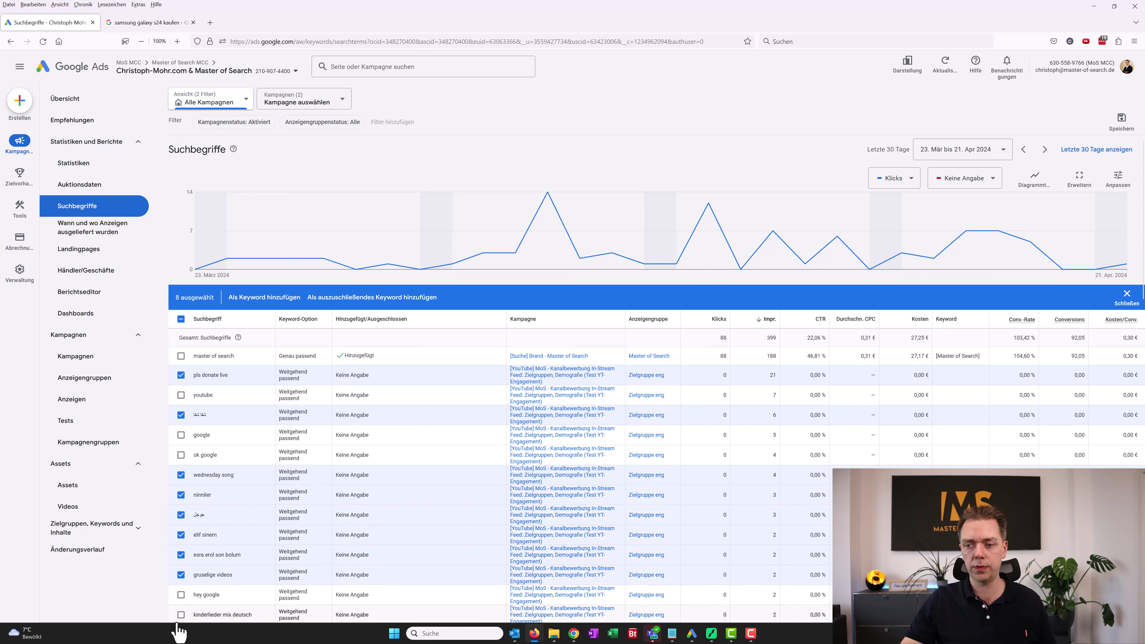
pyautogui.click(181, 594)
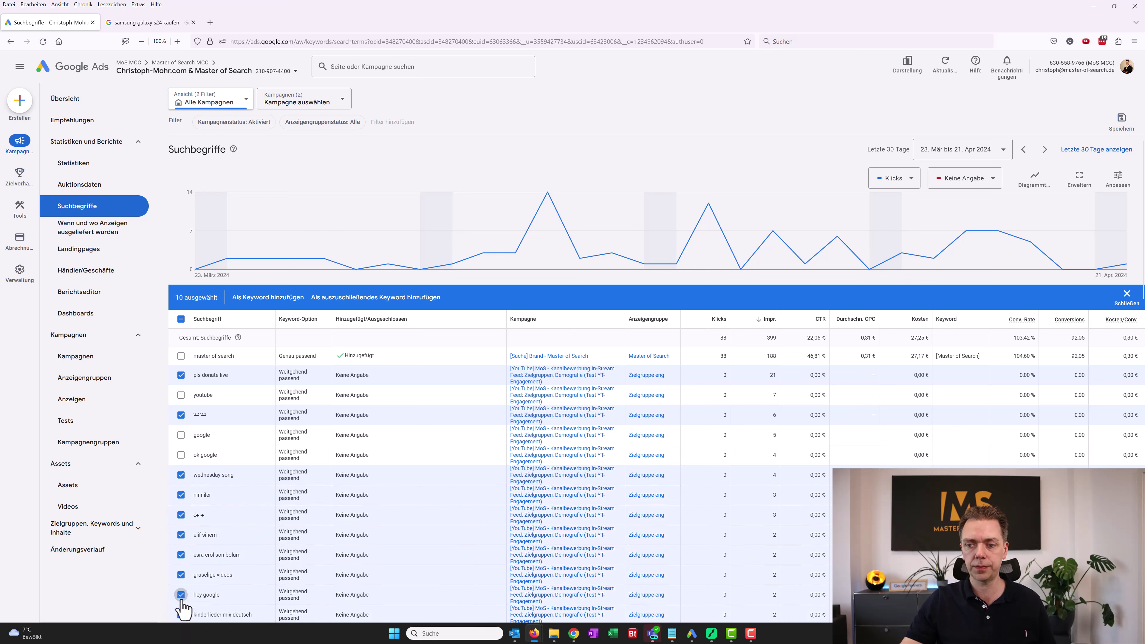
# Add the selected search terms as negative keywords at campaign level and save them.
pyautogui.click(354, 298)
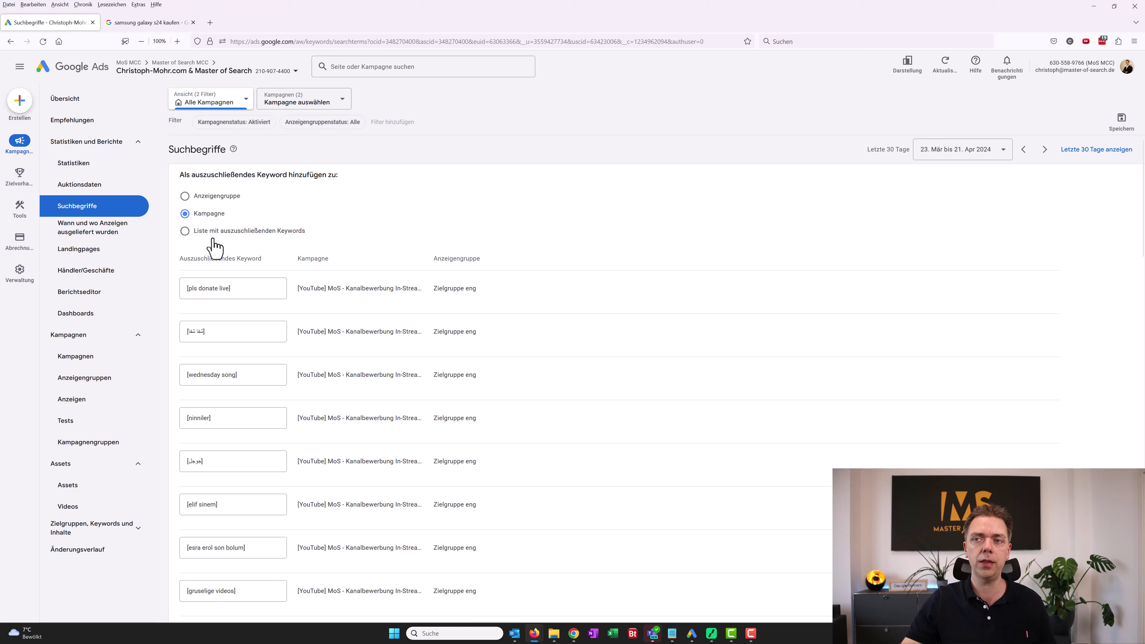
pyautogui.click(203, 231)
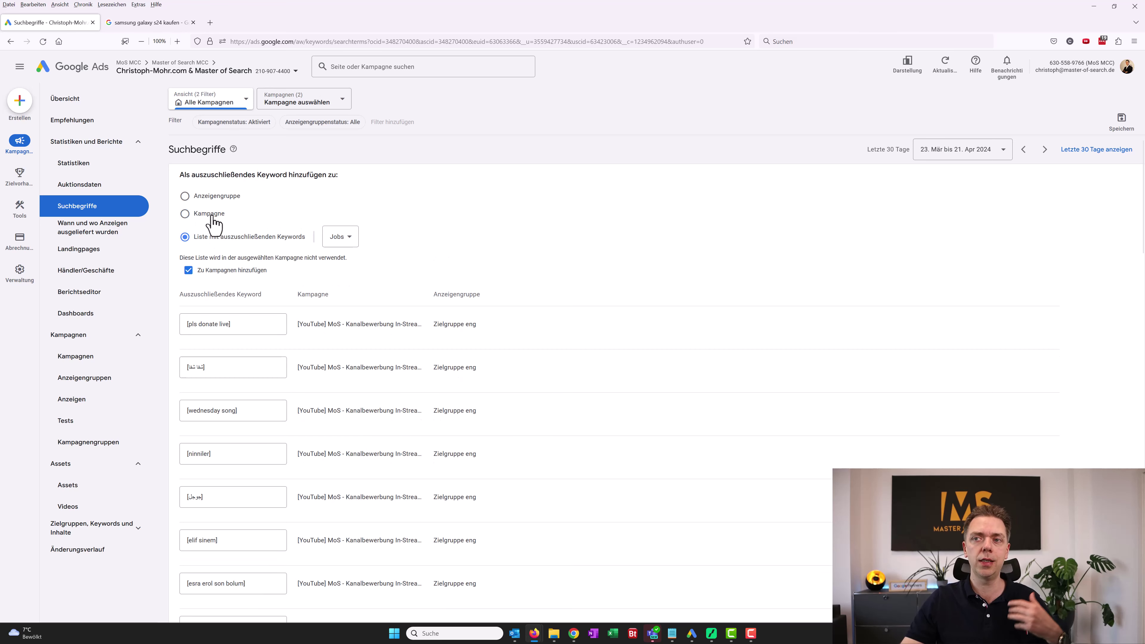
pyautogui.click(212, 216)
pyautogui.scroll(-6, 415, 392)
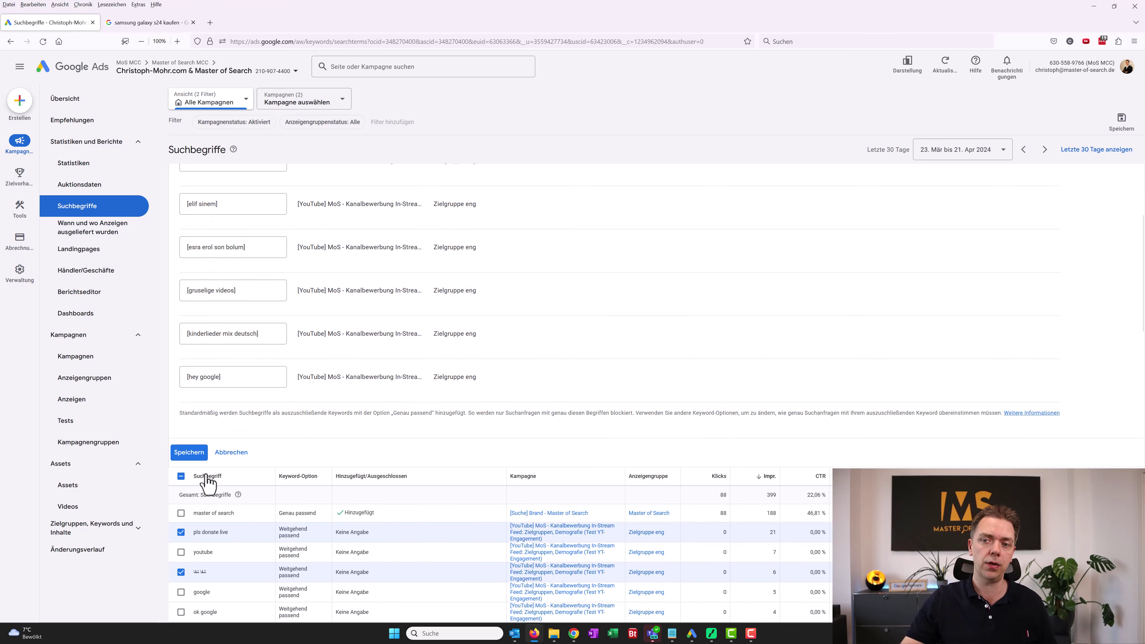
pyautogui.click(188, 453)
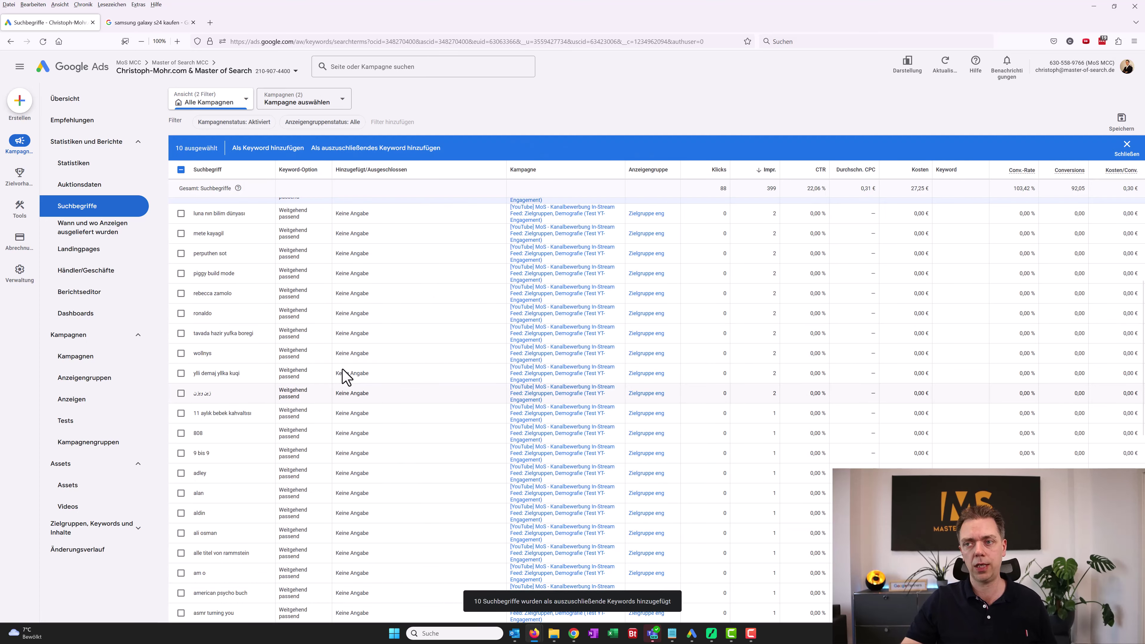
pyautogui.scroll(4, 360, 387)
pyautogui.scroll(5, 370, 403)
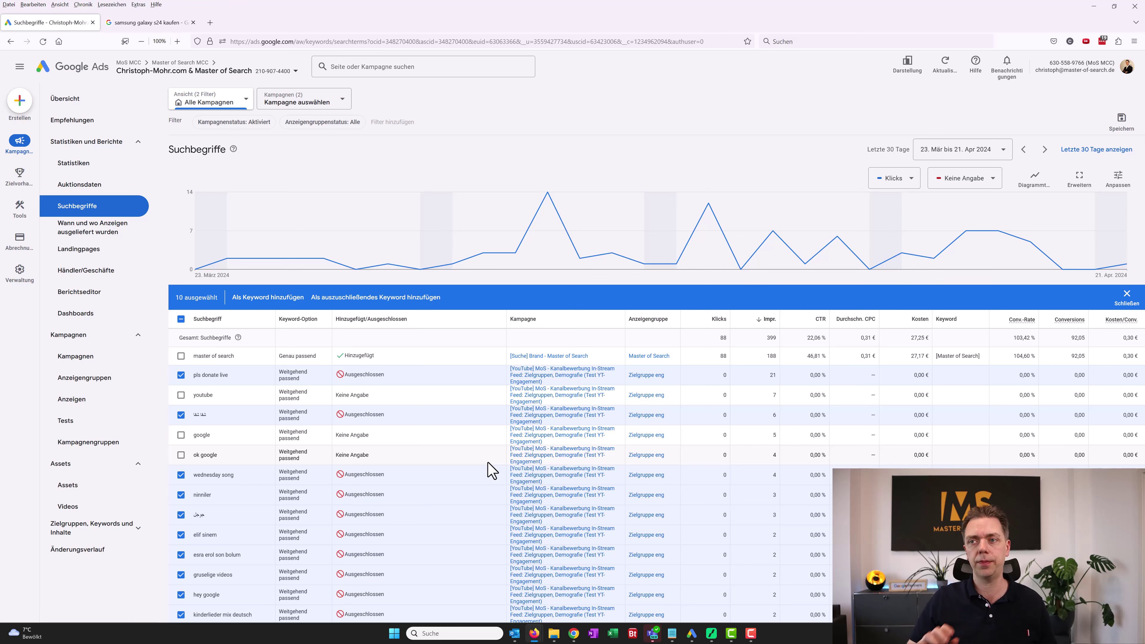
# In the account's Empfehlungen, dismiss the recommendation Merchant Center-Konto erstellen und verknüpfen.
pyautogui.click(112, 122)
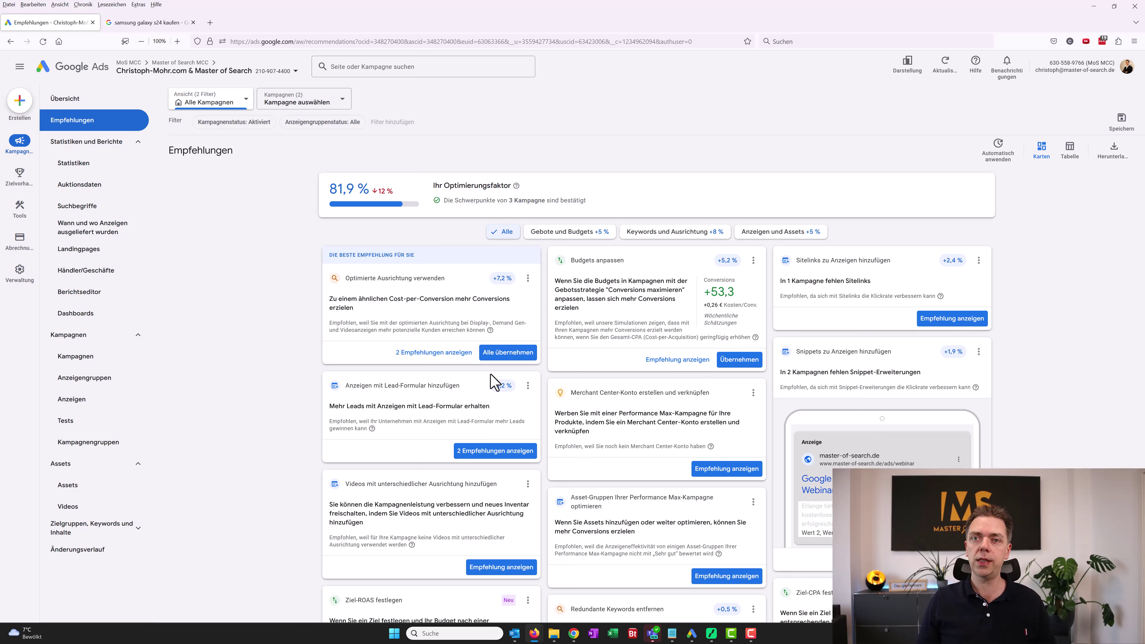
pyautogui.scroll(-2, 501, 380)
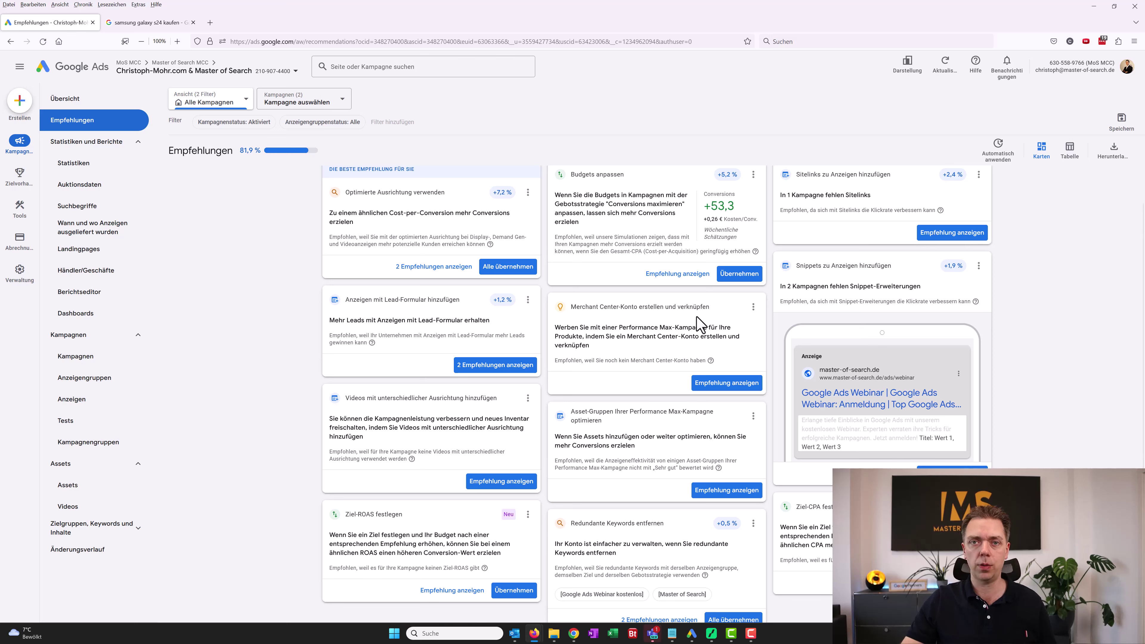
pyautogui.click(753, 308)
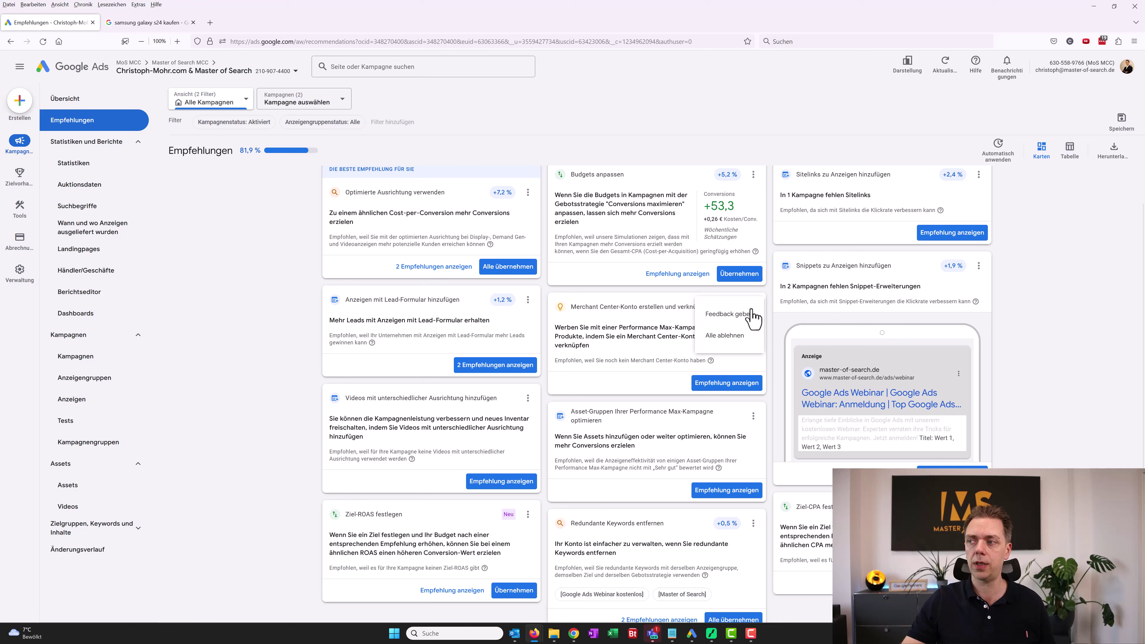
pyautogui.click(751, 344)
pyautogui.click(688, 432)
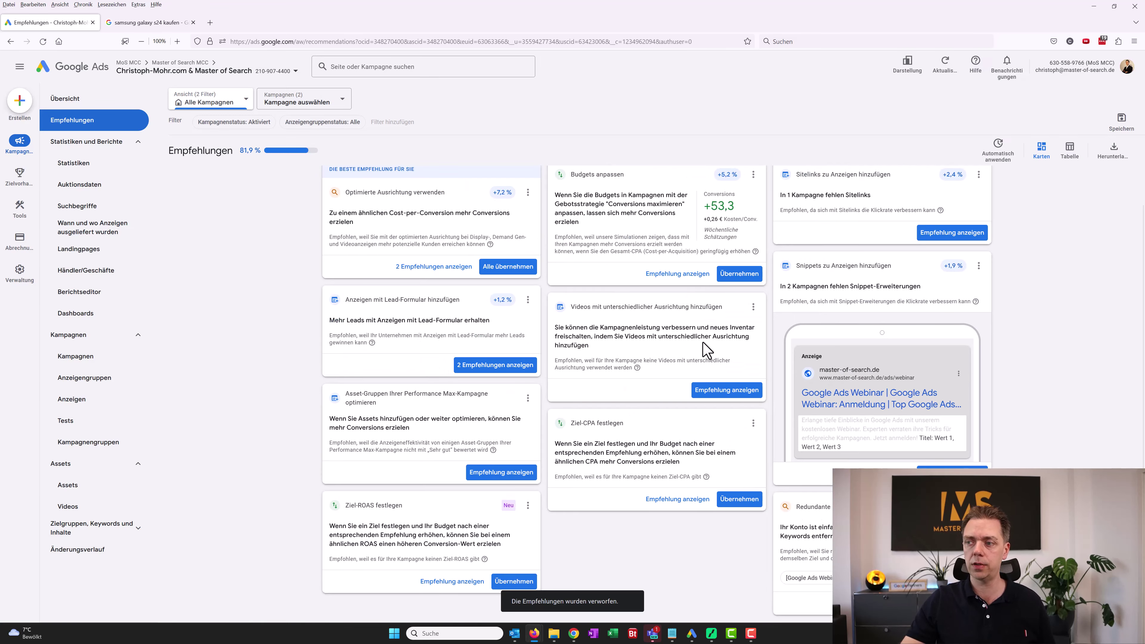
pyautogui.scroll(-1, 707, 349)
pyautogui.click(527, 356)
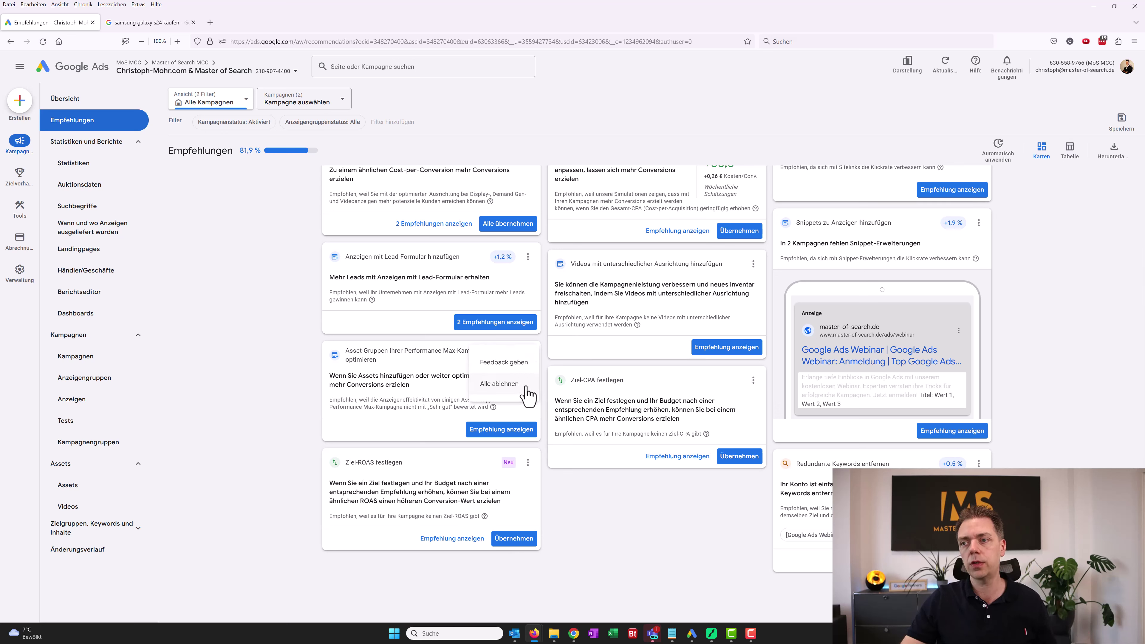
pyautogui.click(593, 571)
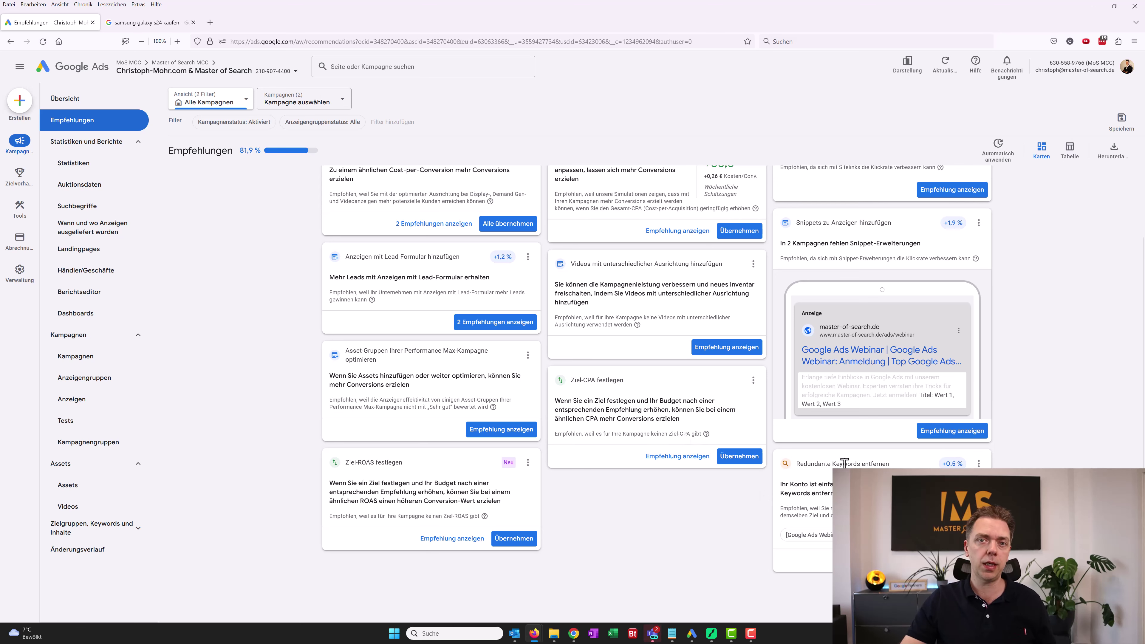
pyautogui.scroll(3, 844, 462)
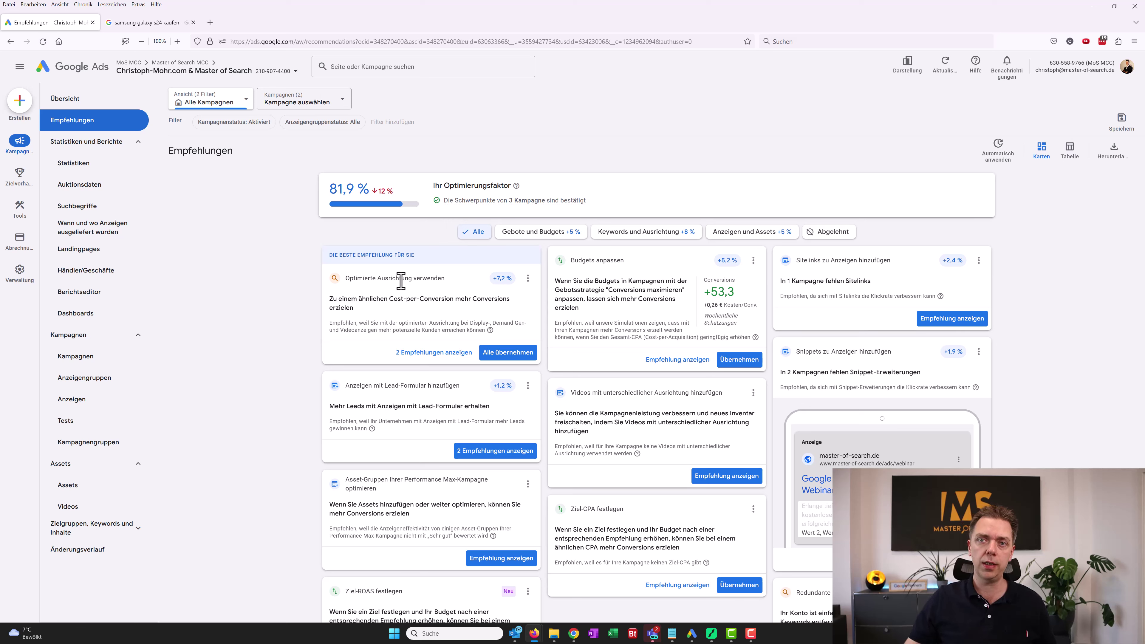
# Open the conversion goals summary and examine the status of the conversion actions under Kauf.
pyautogui.moveTo(22, 187)
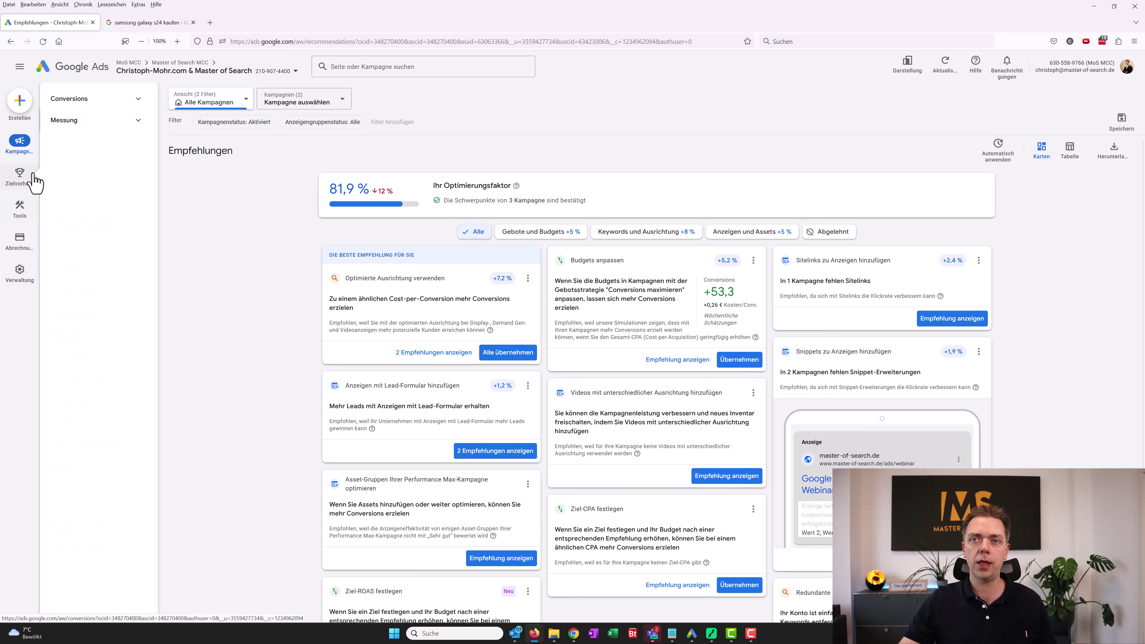
pyautogui.click(86, 99)
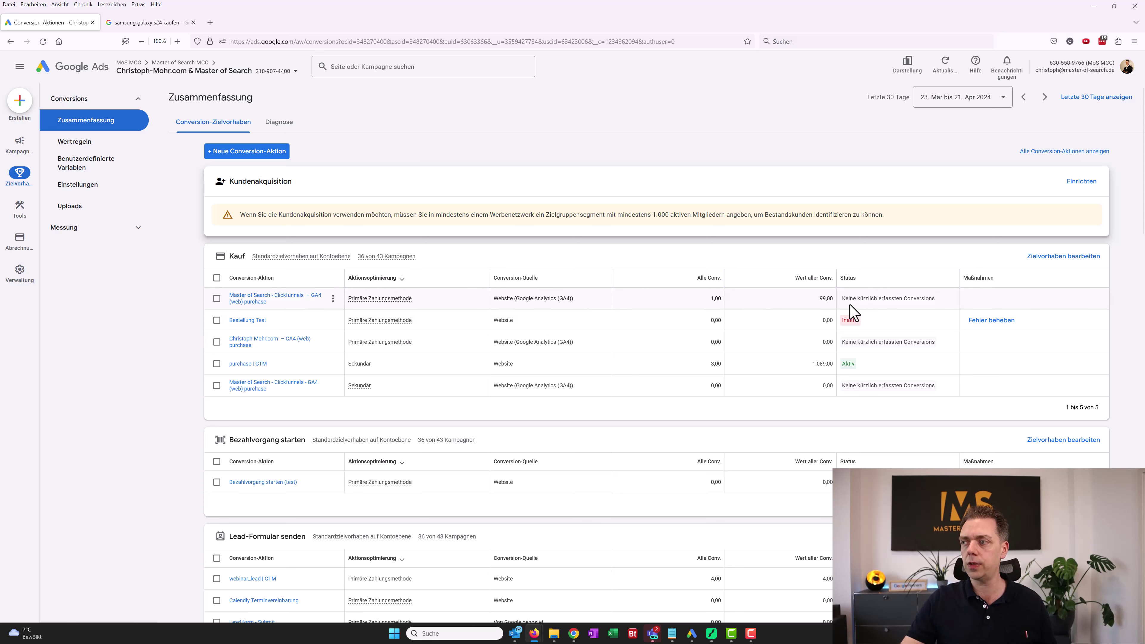
pyautogui.moveTo(888, 300)
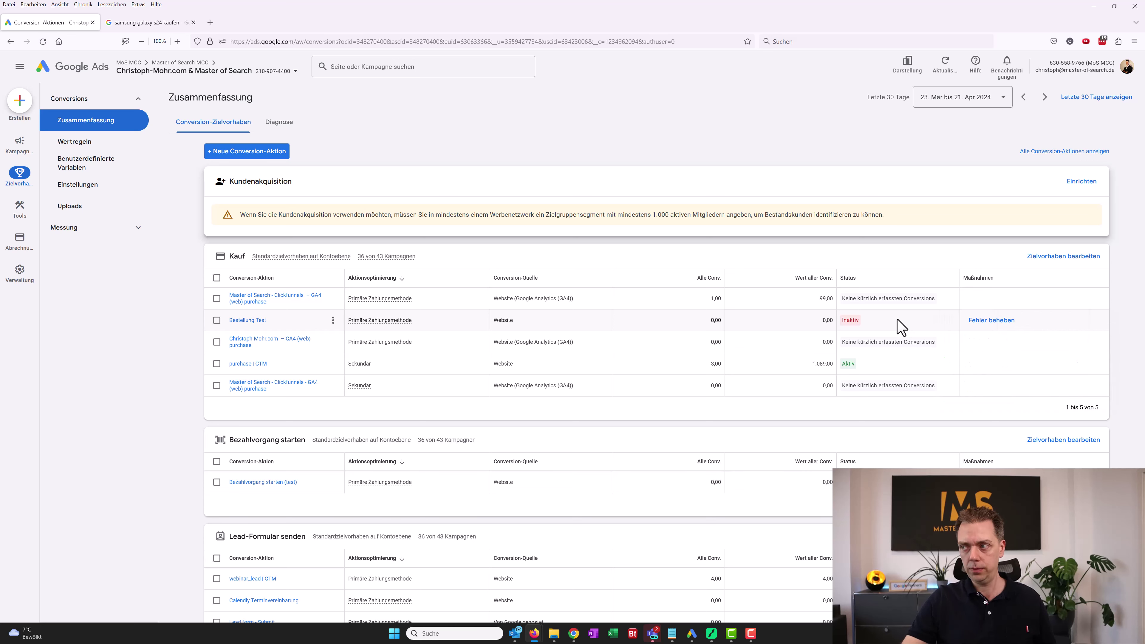
pyautogui.moveTo(847, 323)
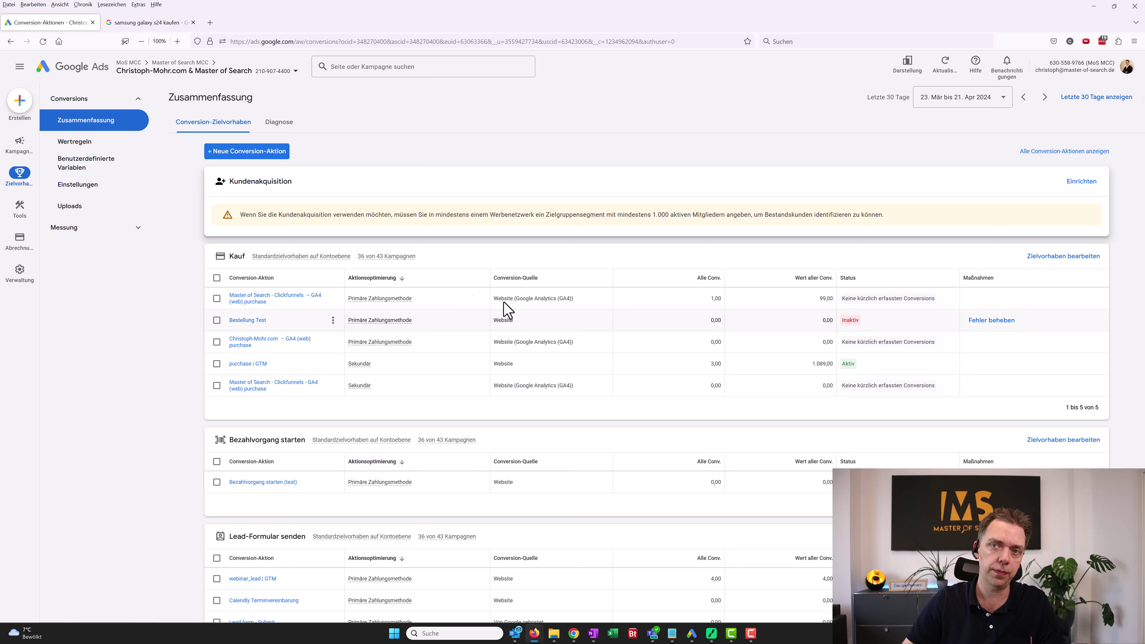
# Open the search keywords of the campaign [Suche] Brand - Master of Search.
pyautogui.moveTo(24, 158)
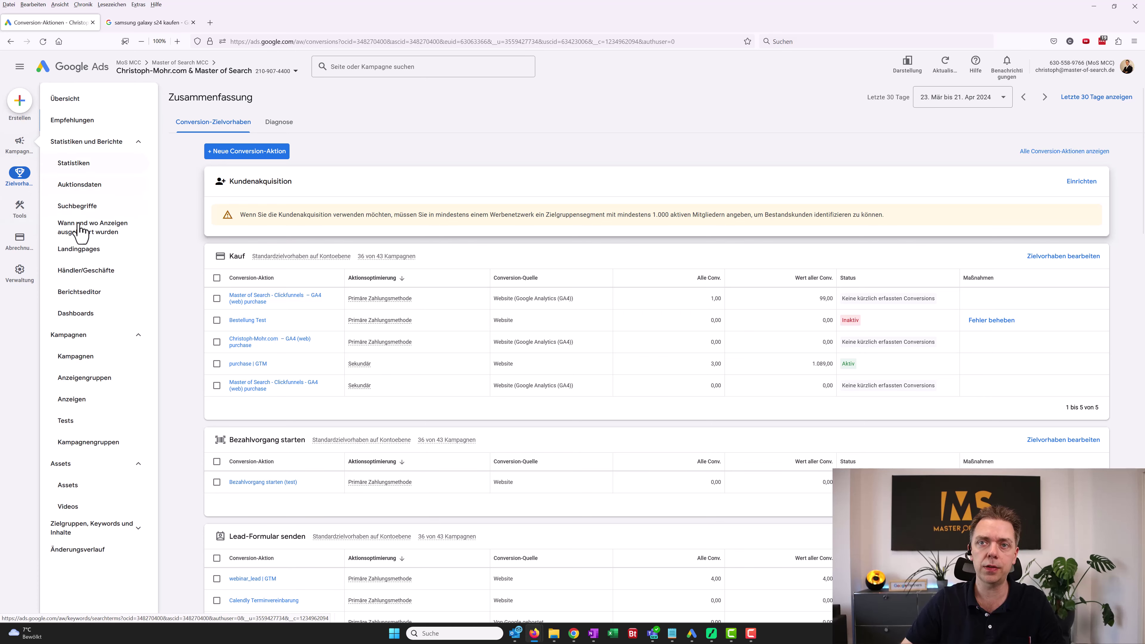
pyautogui.click(101, 358)
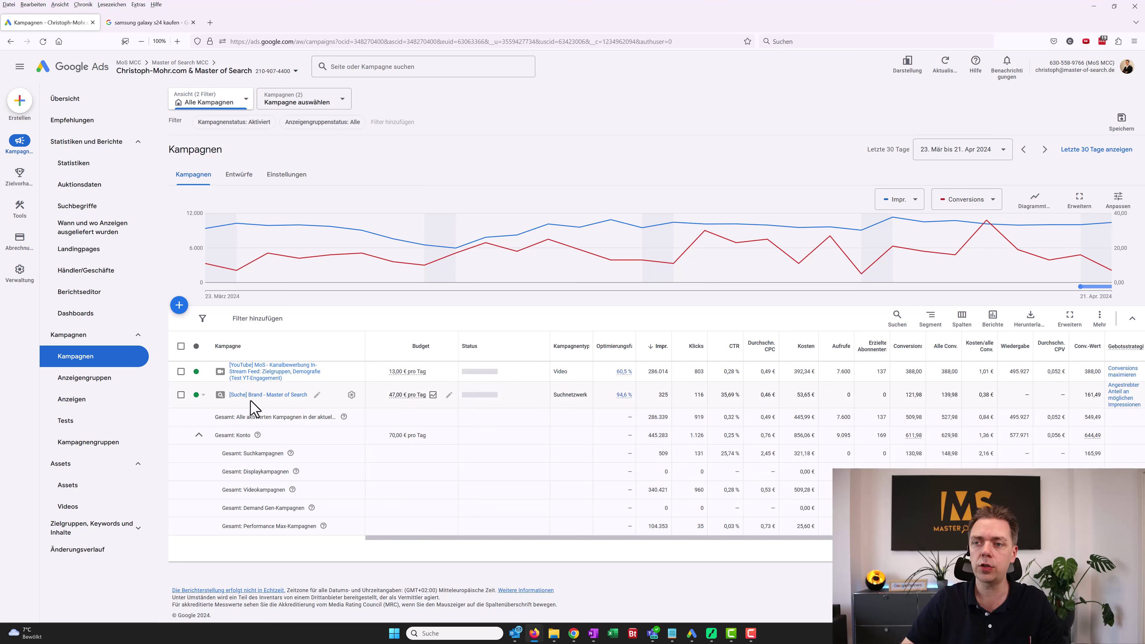
pyautogui.click(253, 395)
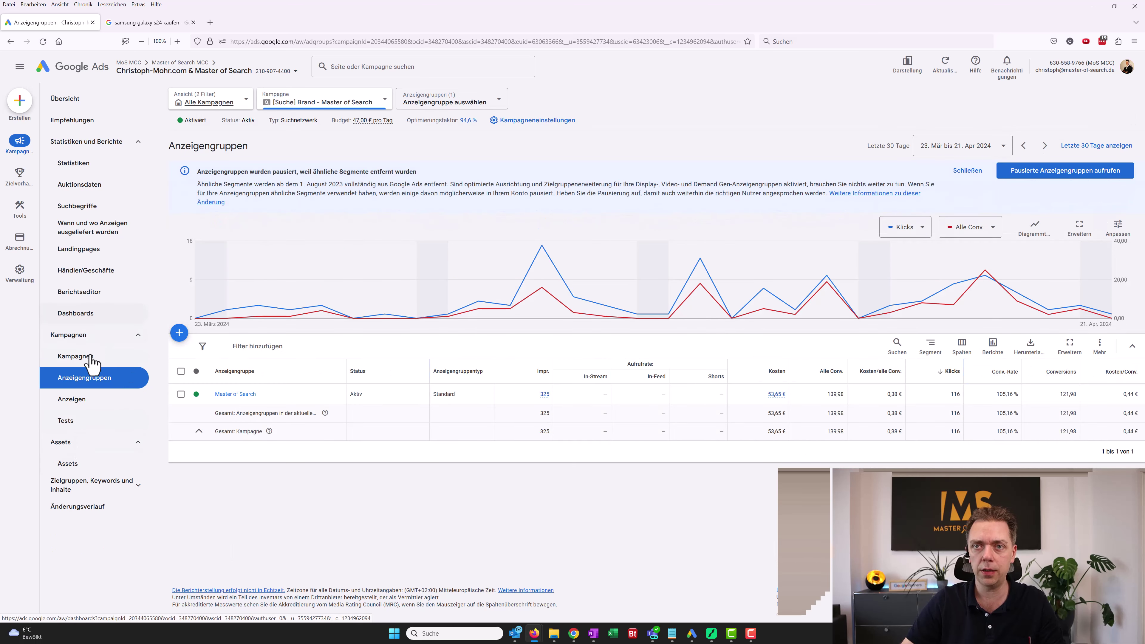
pyautogui.click(92, 484)
pyautogui.click(94, 532)
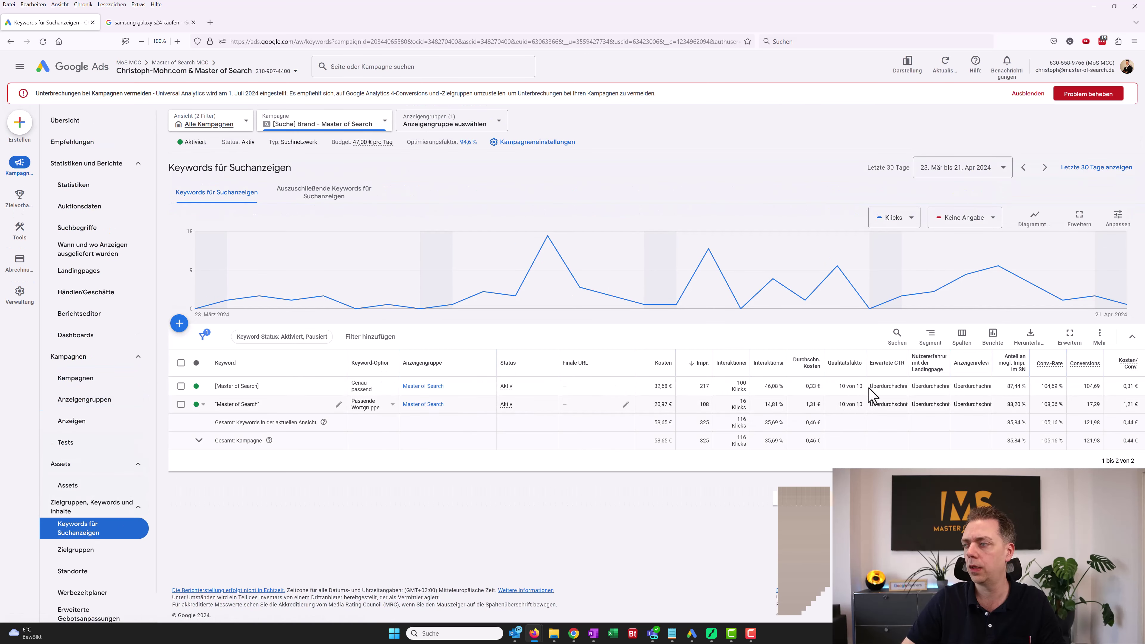
# Examine the Qualitätsfaktor metrics in the keyword table's column settings, including Qualitätsfaktor and Erwartete CTR, and apply the existing column selection.
pyautogui.click(962, 338)
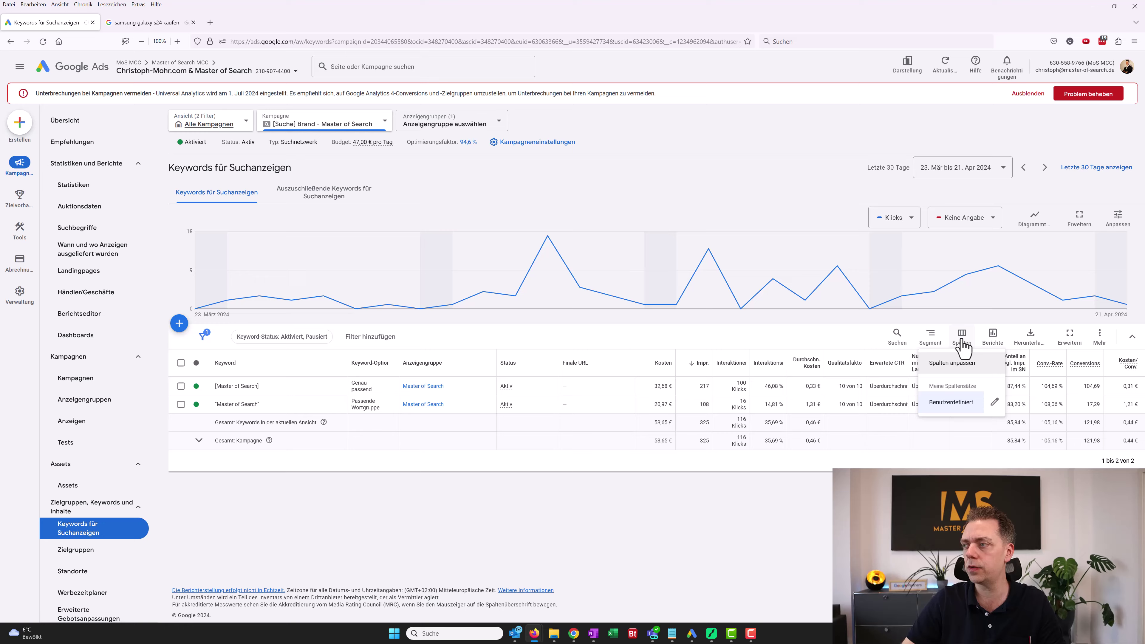
pyautogui.click(953, 363)
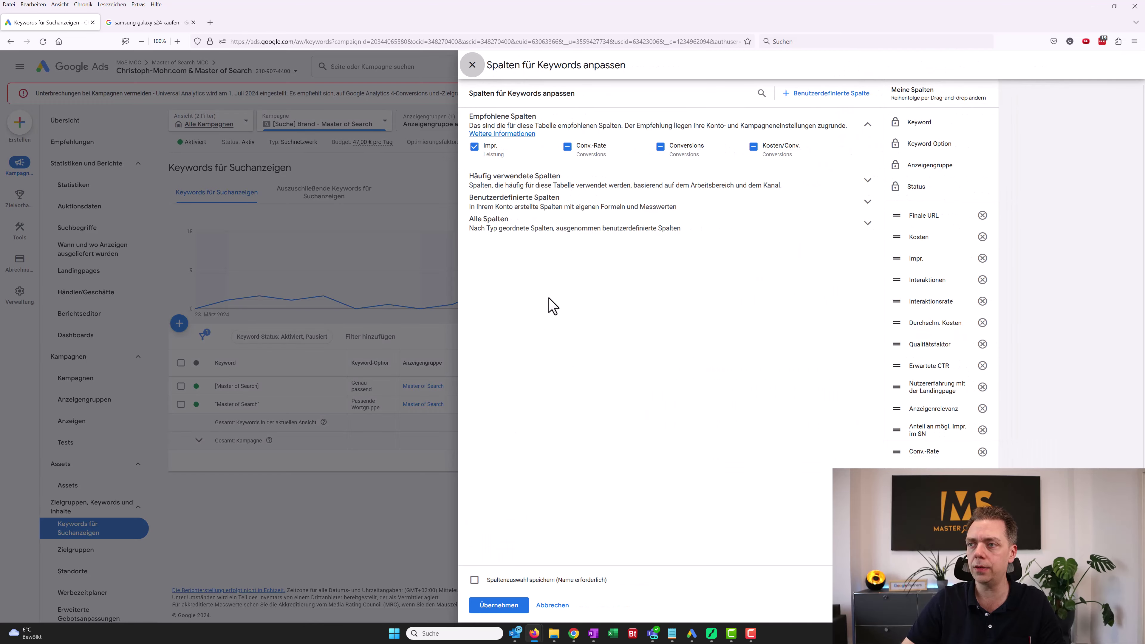
pyautogui.click(554, 228)
pyautogui.click(521, 446)
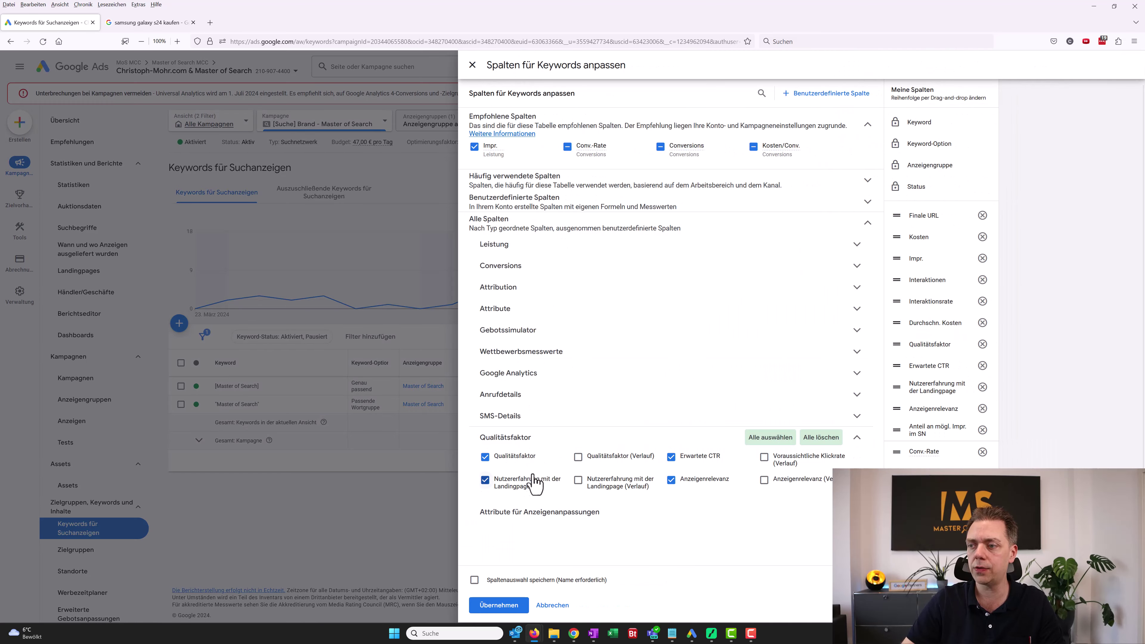
pyautogui.moveTo(524, 460)
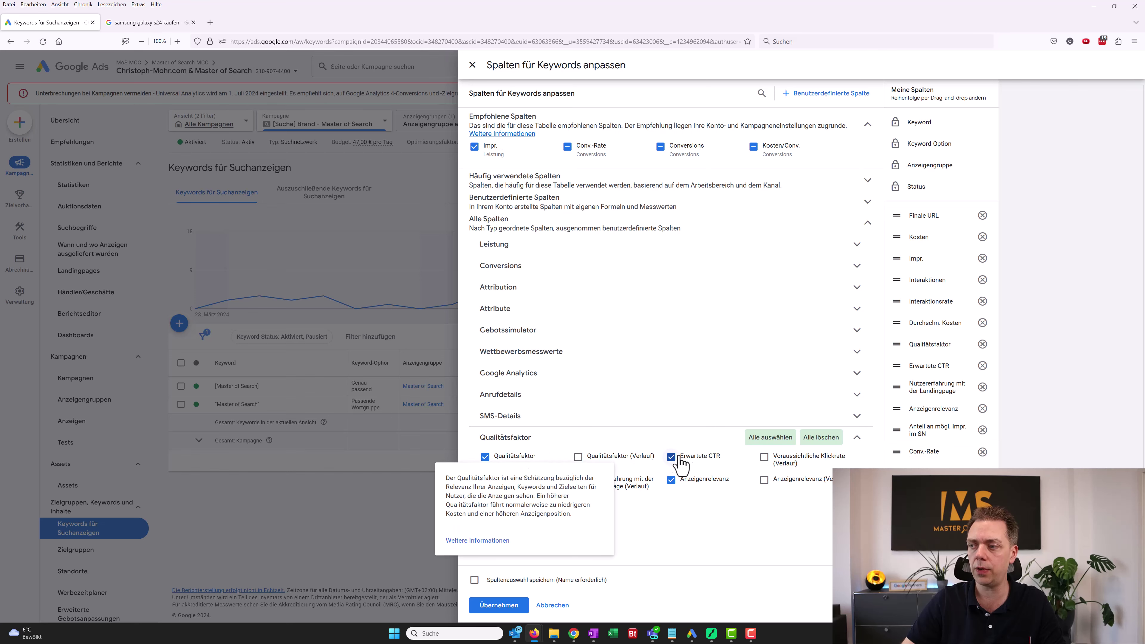
pyautogui.moveTo(687, 460)
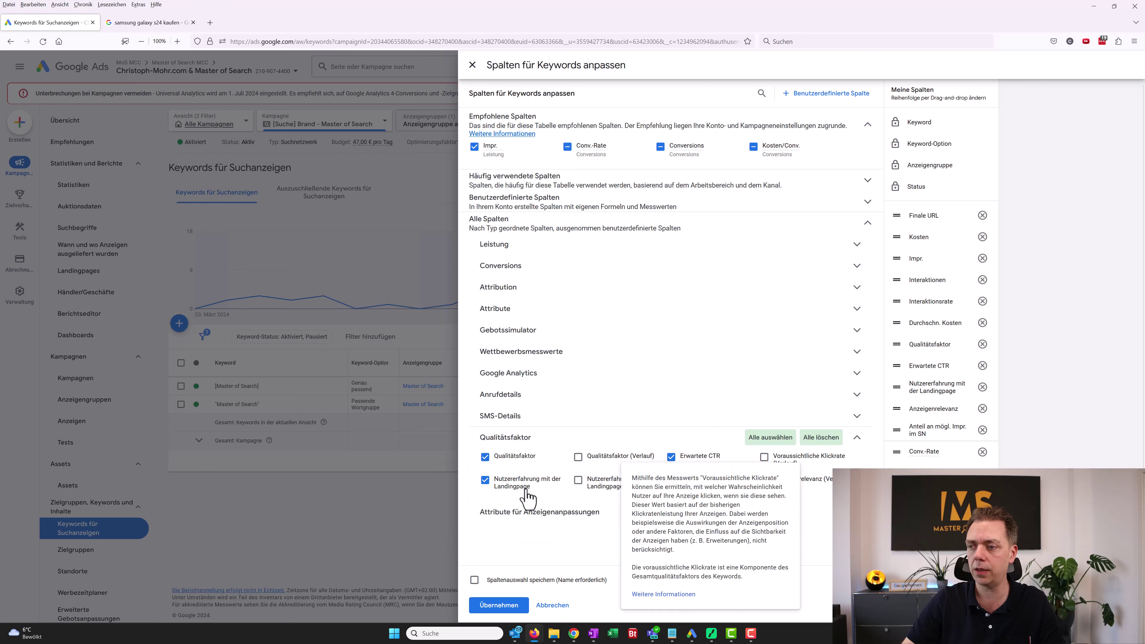
pyautogui.click(522, 605)
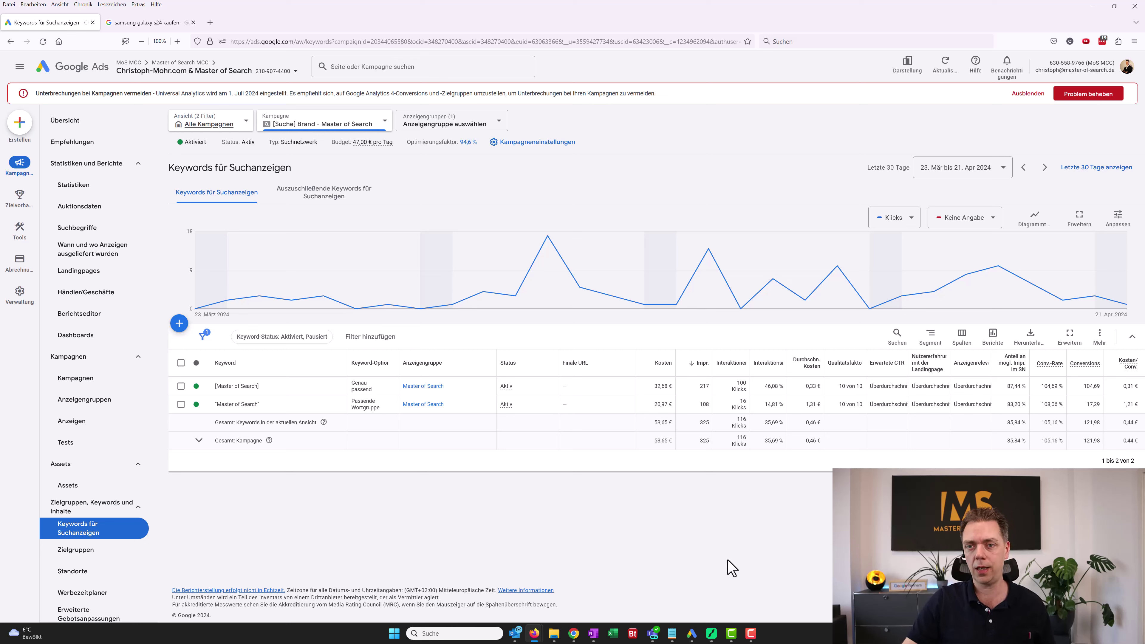
# Open the campaign's responsive search ad for editing, review its headlines, descriptions, images and other assets, and leave without saving.
pyautogui.click(94, 422)
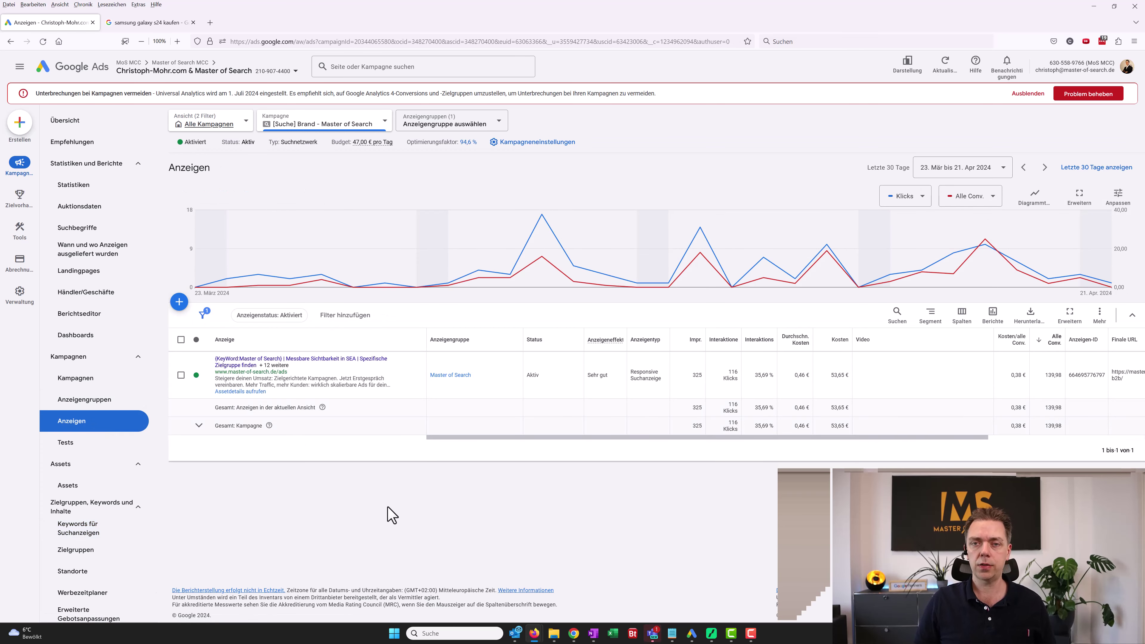
pyautogui.click(413, 378)
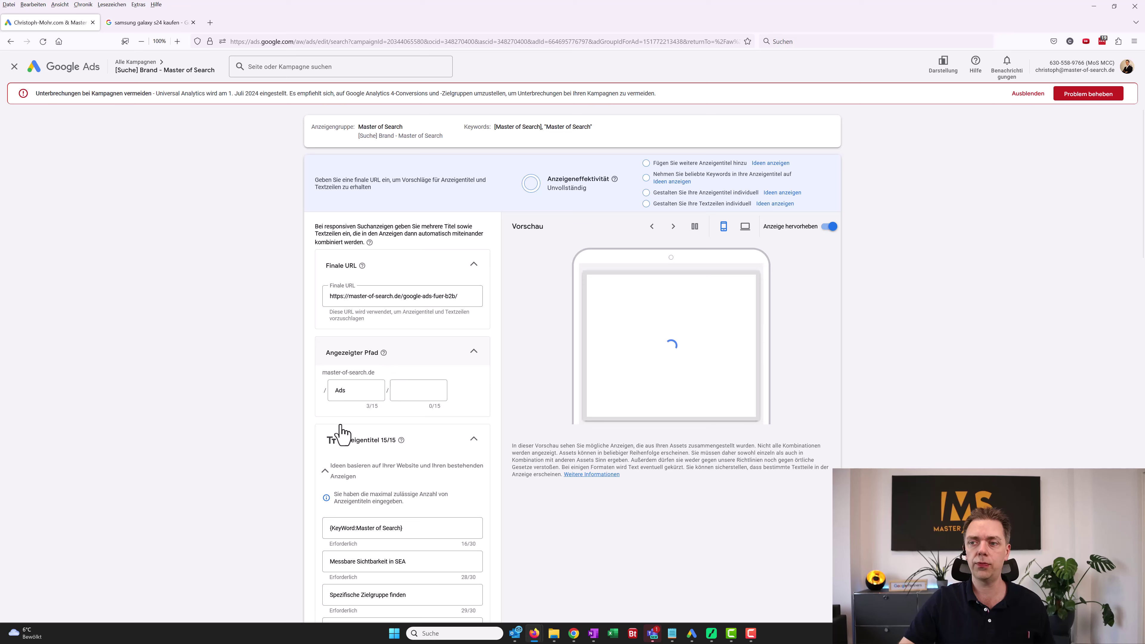
pyautogui.scroll(-15, 302, 435)
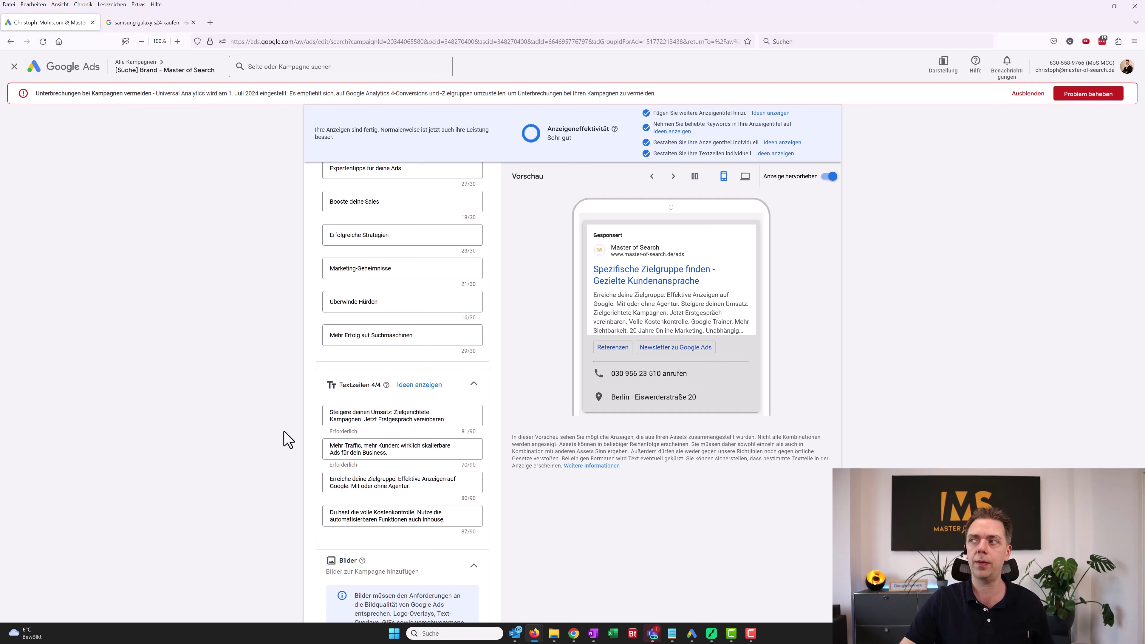
pyautogui.scroll(5, 290, 417)
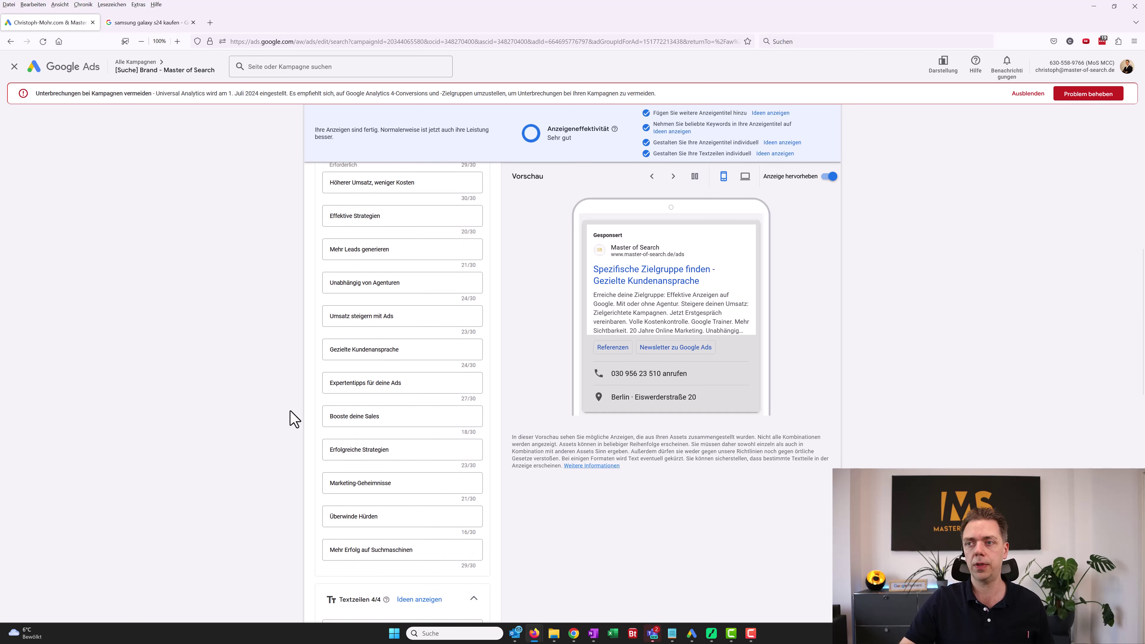
pyautogui.scroll(1, 294, 419)
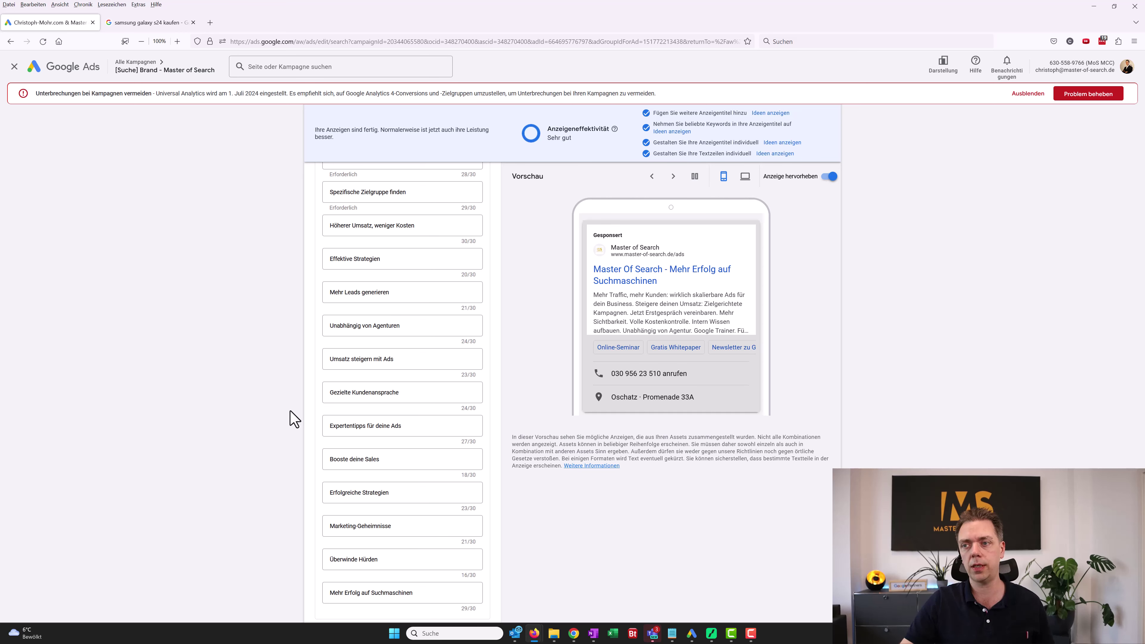
pyautogui.scroll(1, 294, 419)
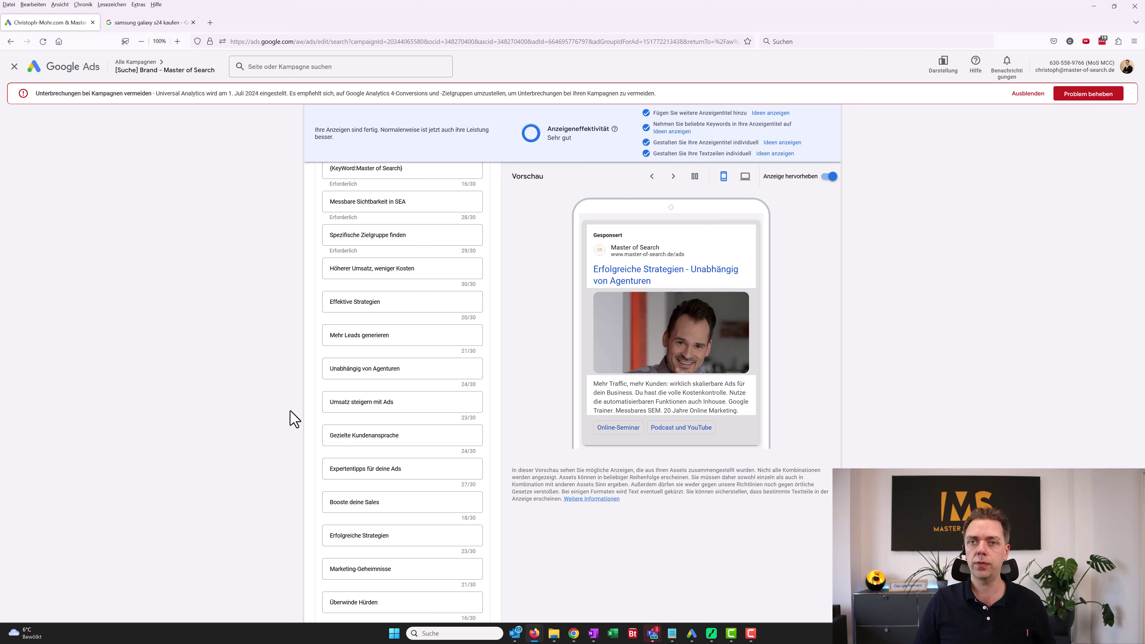
pyautogui.scroll(-10, 290, 418)
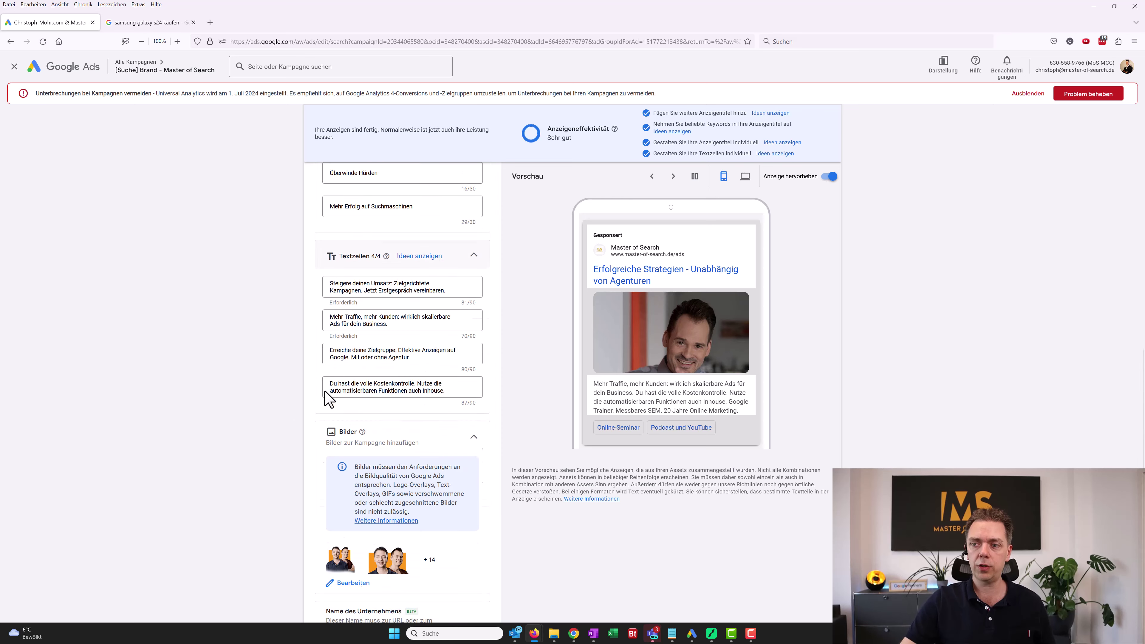
pyautogui.scroll(-6, 591, 487)
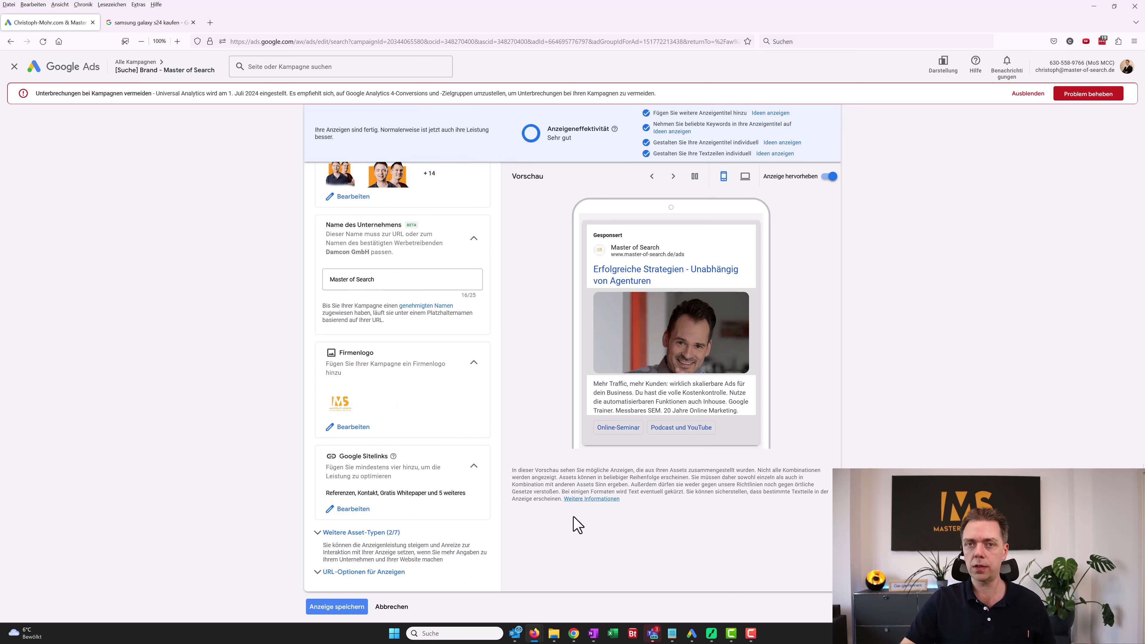
pyautogui.click(396, 607)
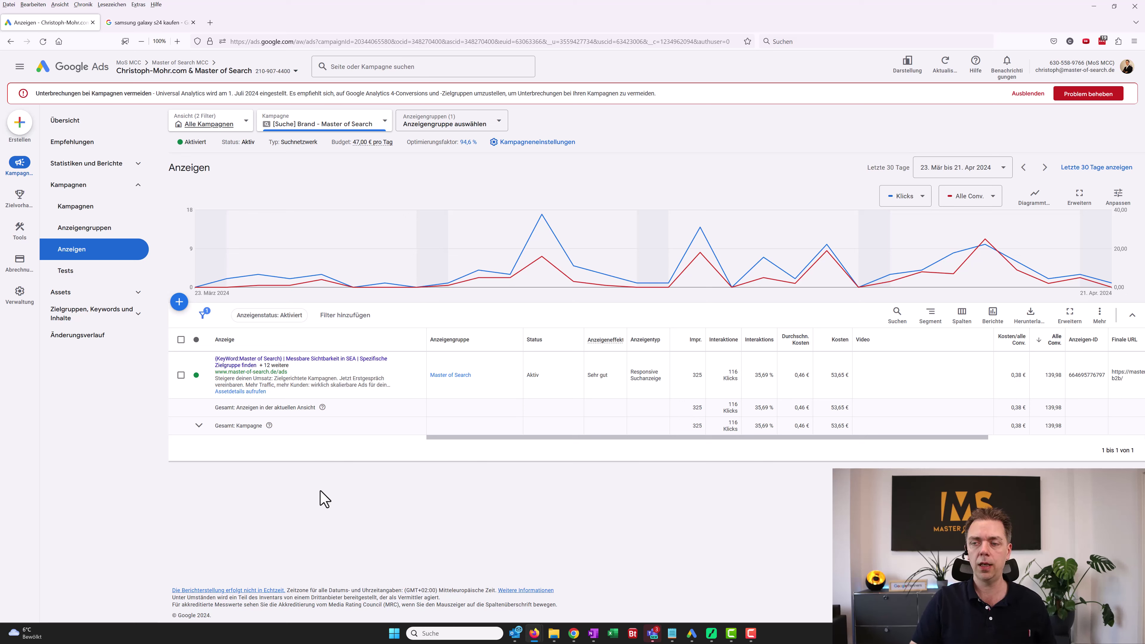
# Start a new responsive search ad in the ad group Master of Search.
pyautogui.click(179, 301)
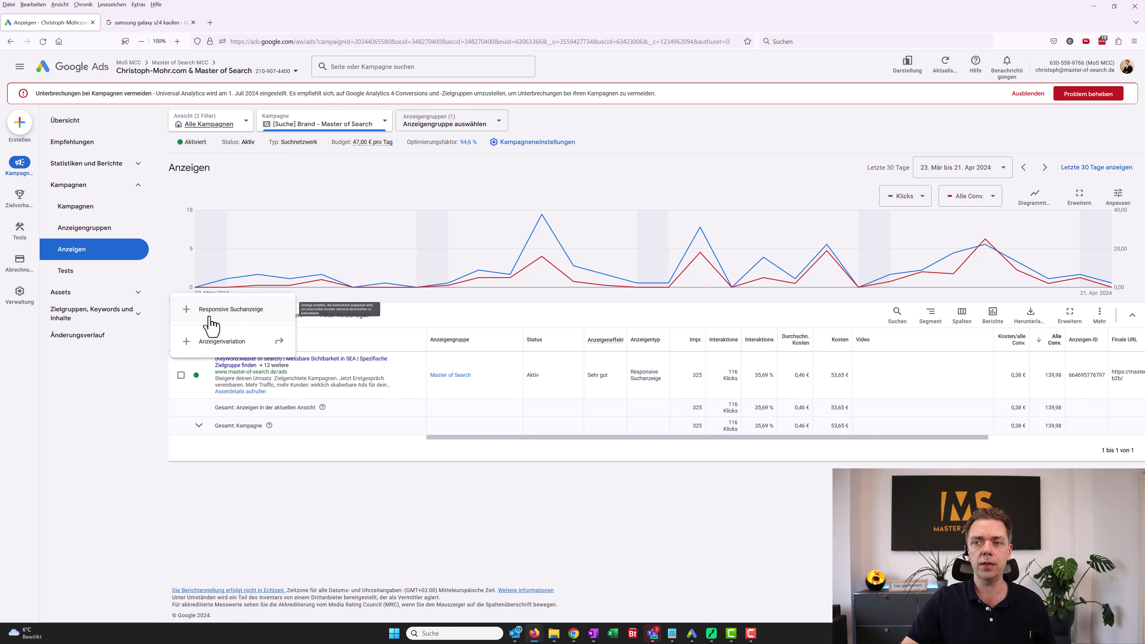
pyautogui.click(238, 318)
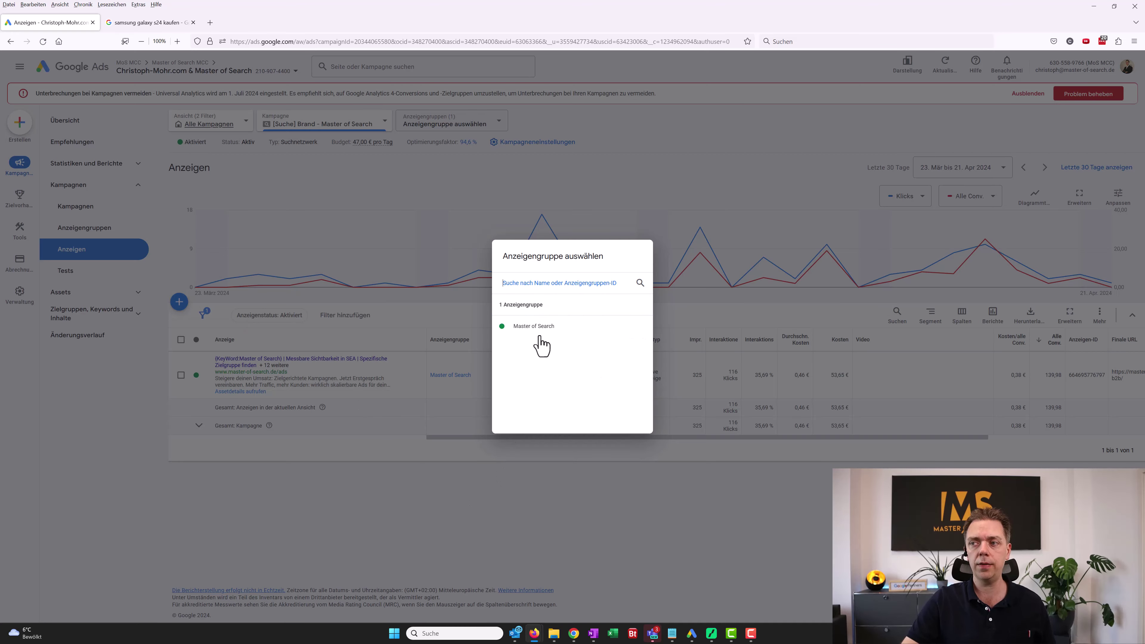
pyautogui.click(536, 326)
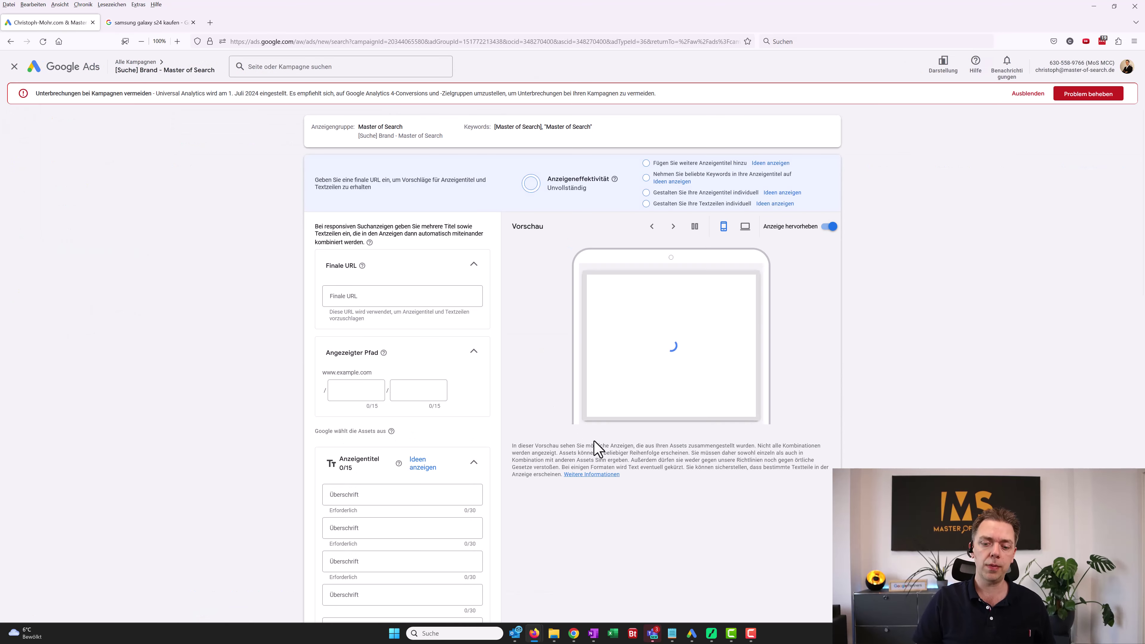